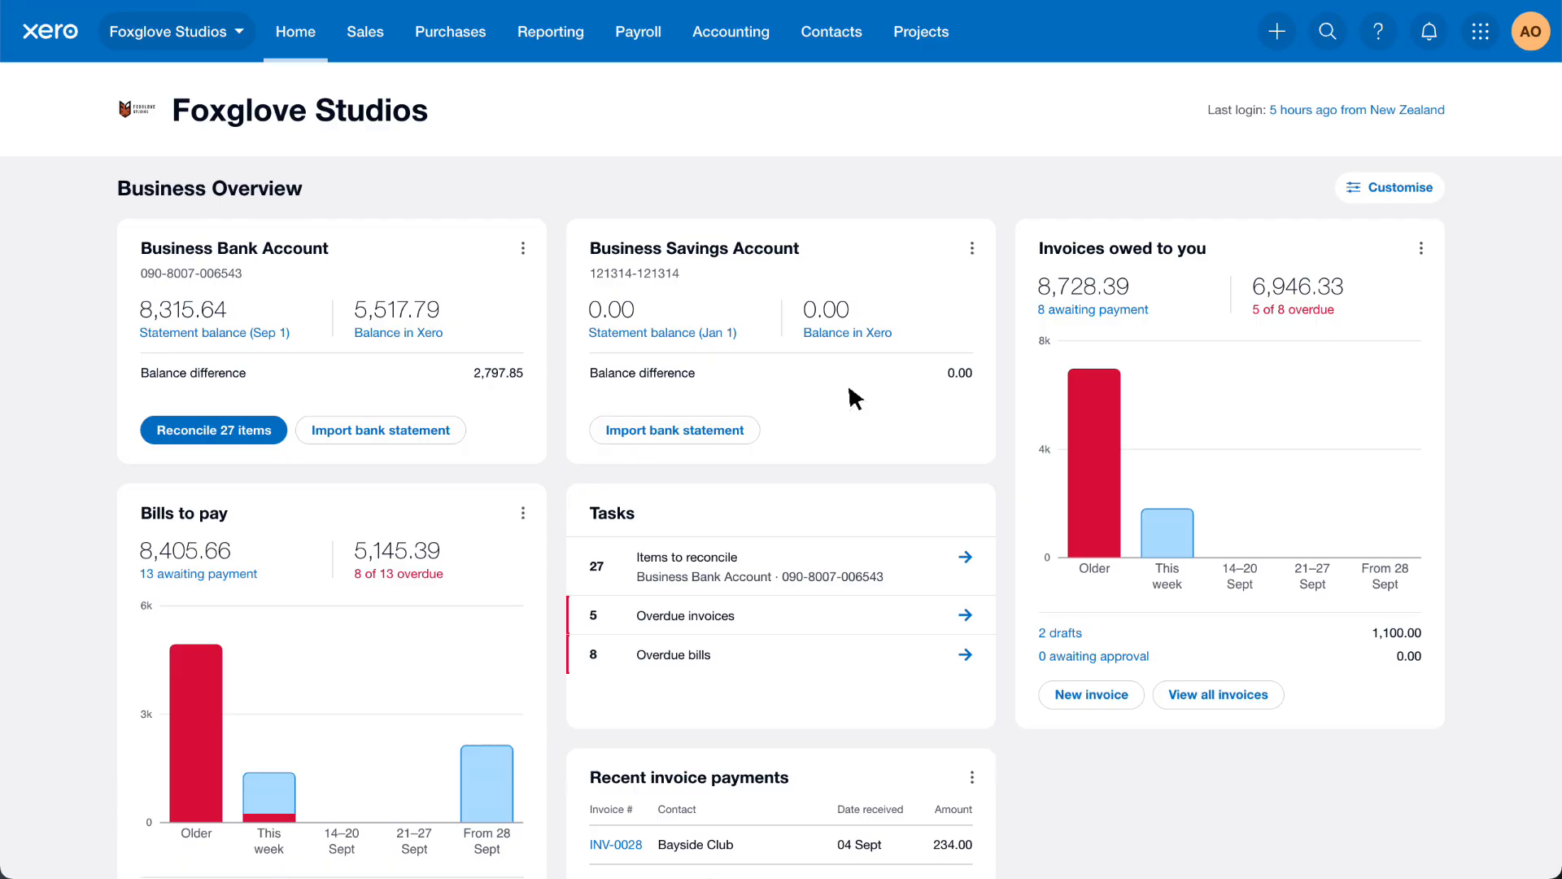
- Open City Agency's invoice INV-0033 from the sales invoices awaiting payment
left_click(394, 32)
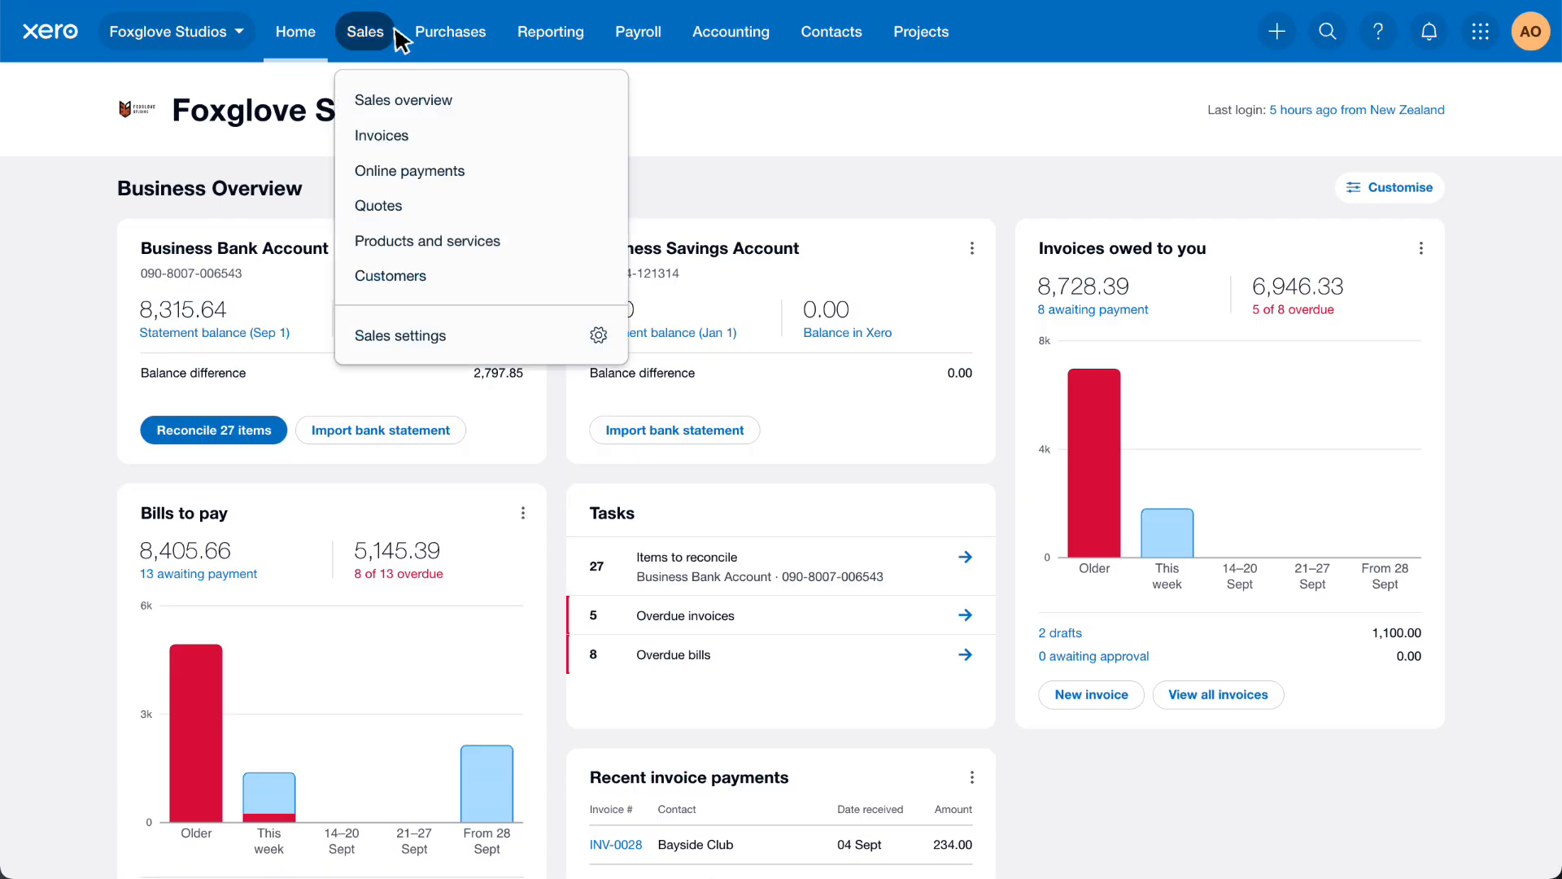
left_click(422, 134)
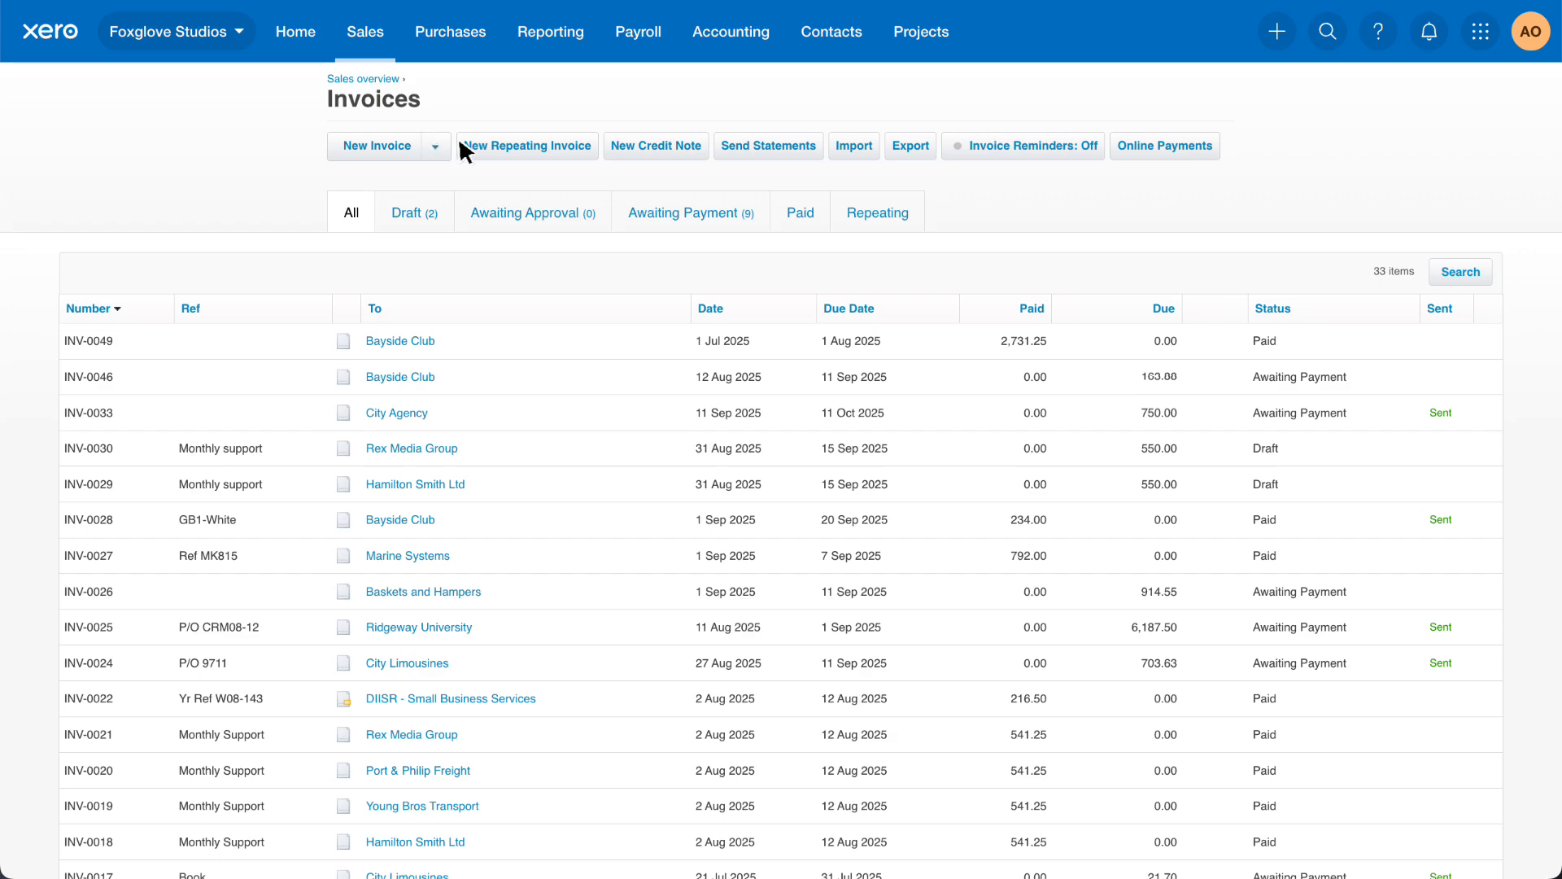
left_click(763, 213)
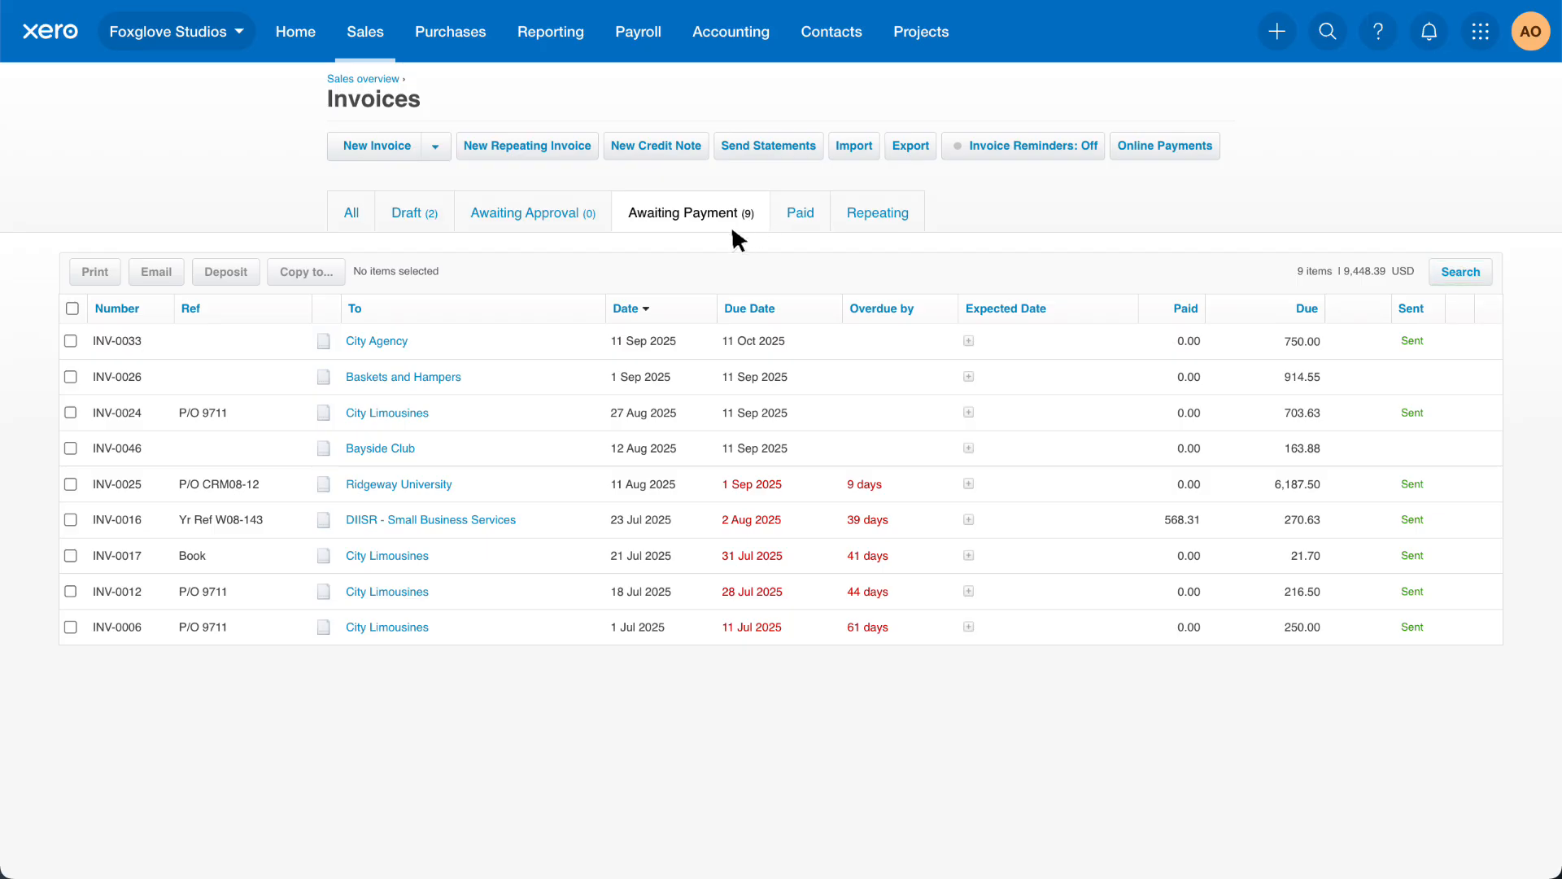
left_click(412, 345)
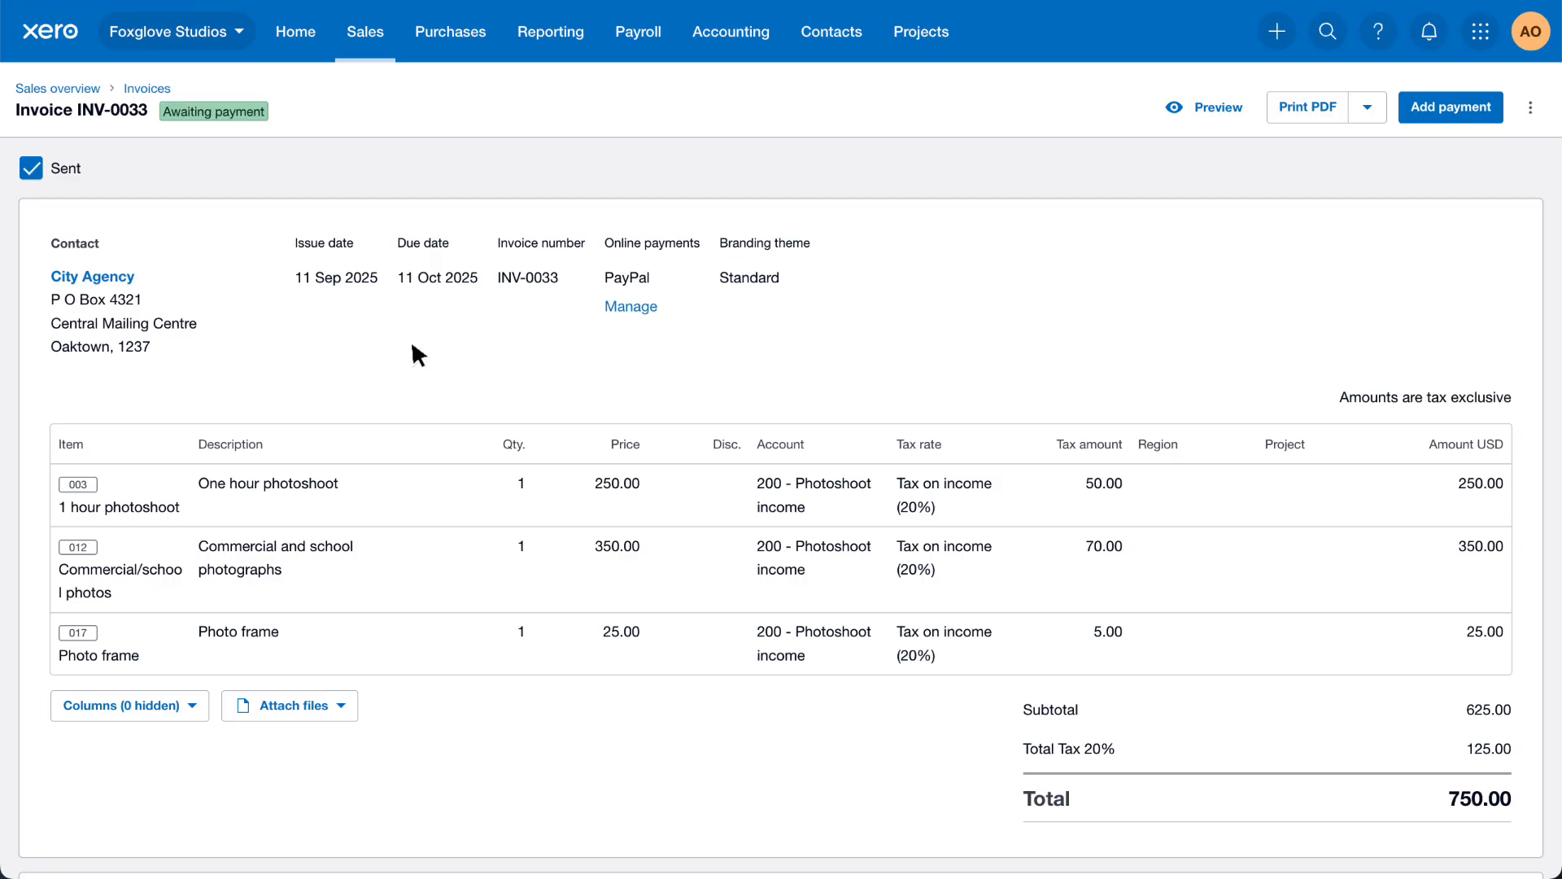
- Create a credit note to apply to this invoice and remove its 1 hour photoshoot and Commercial/school photos lines
left_click(1530, 109)
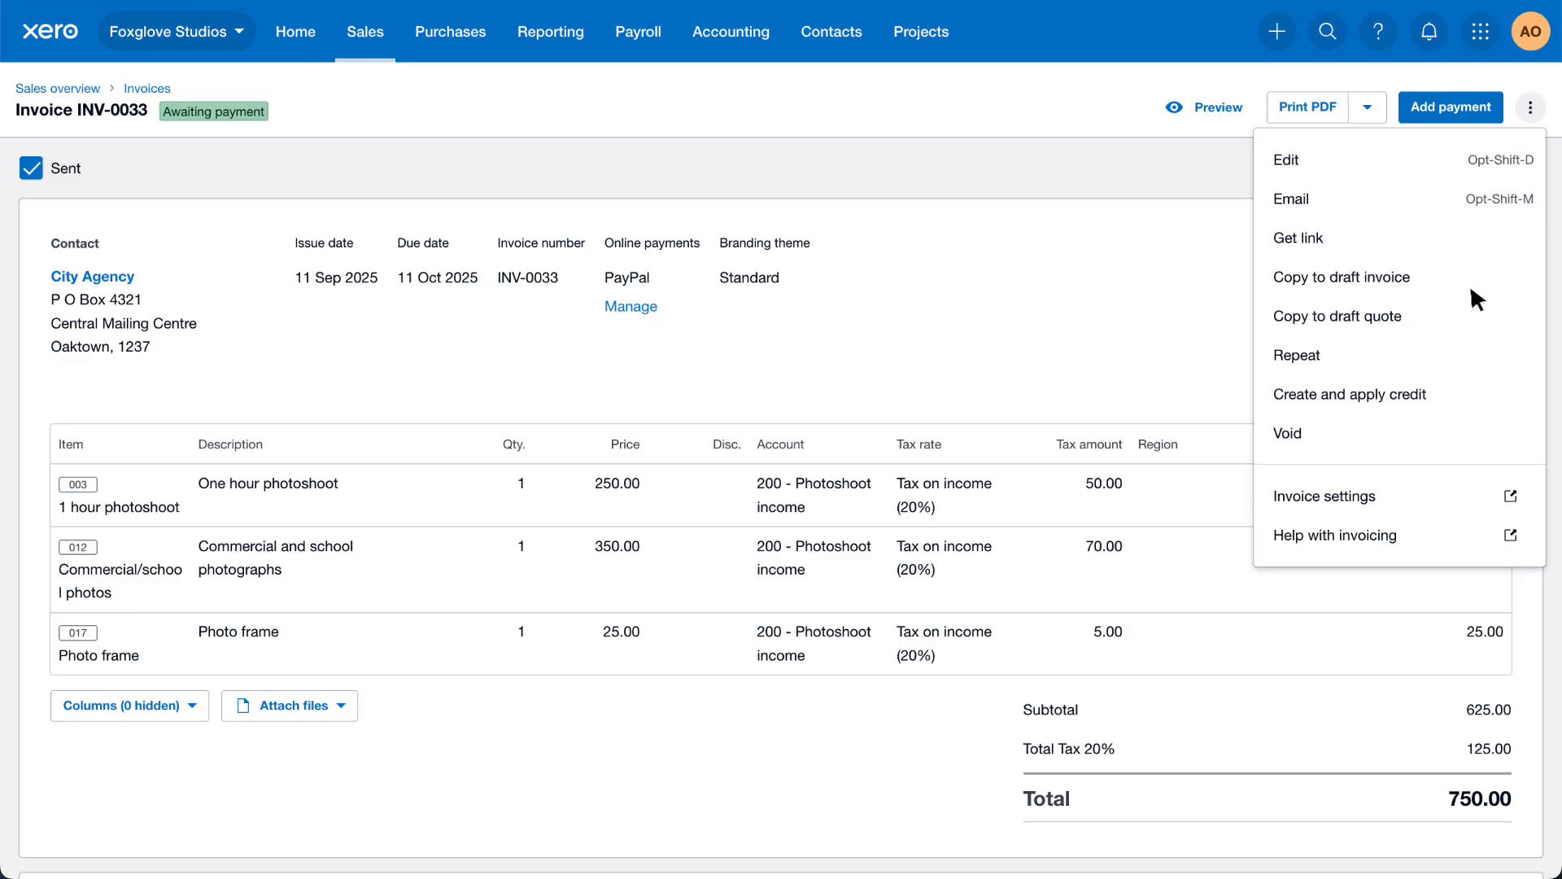
left_click(1383, 395)
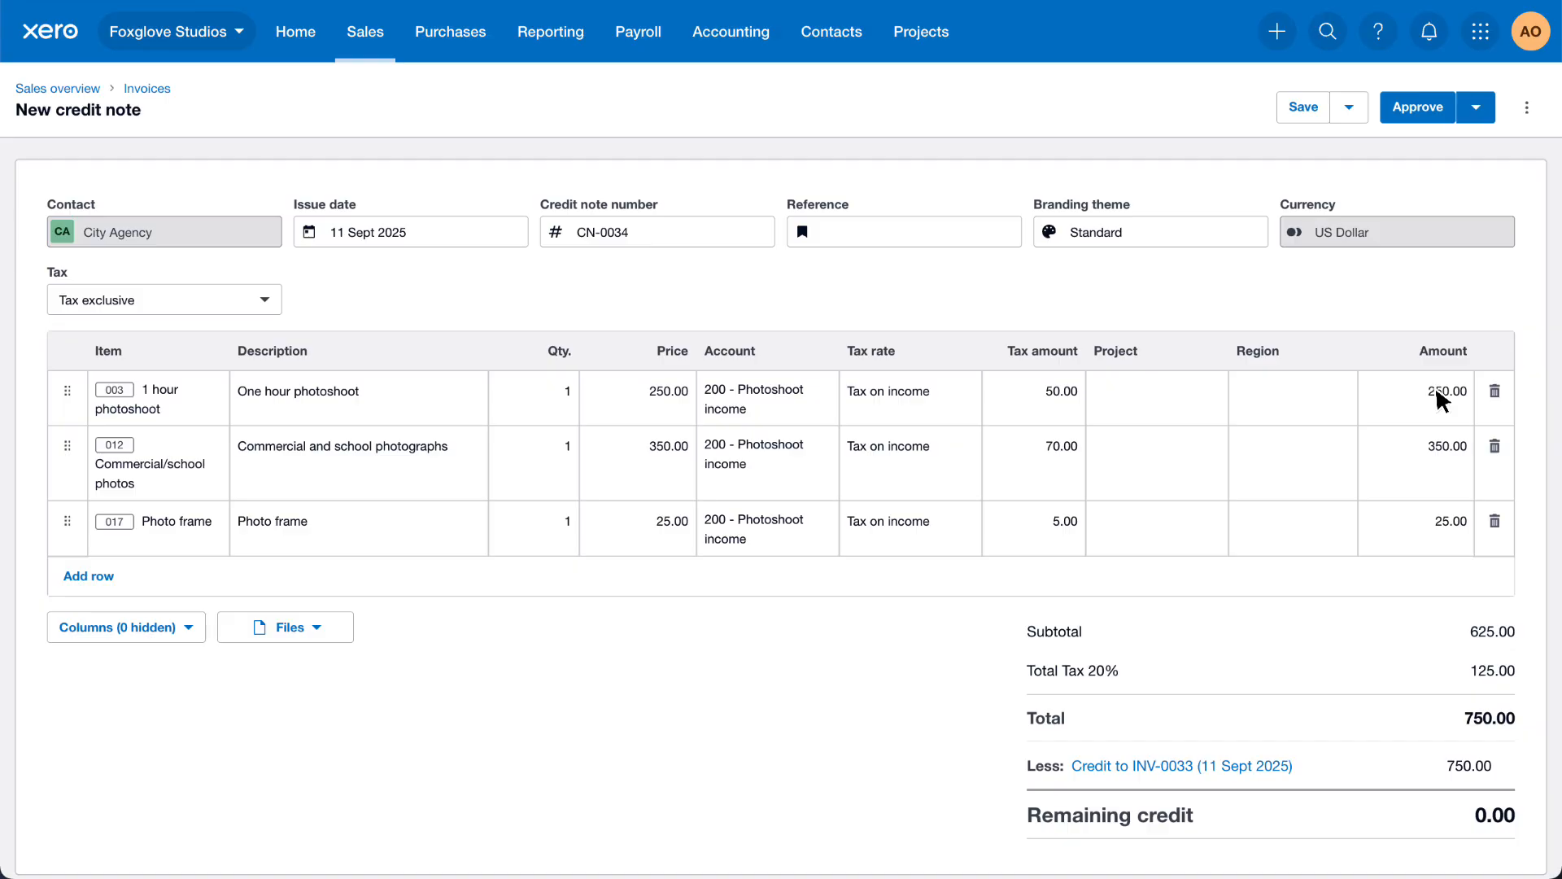
left_click(1495, 390)
left_click(1495, 391)
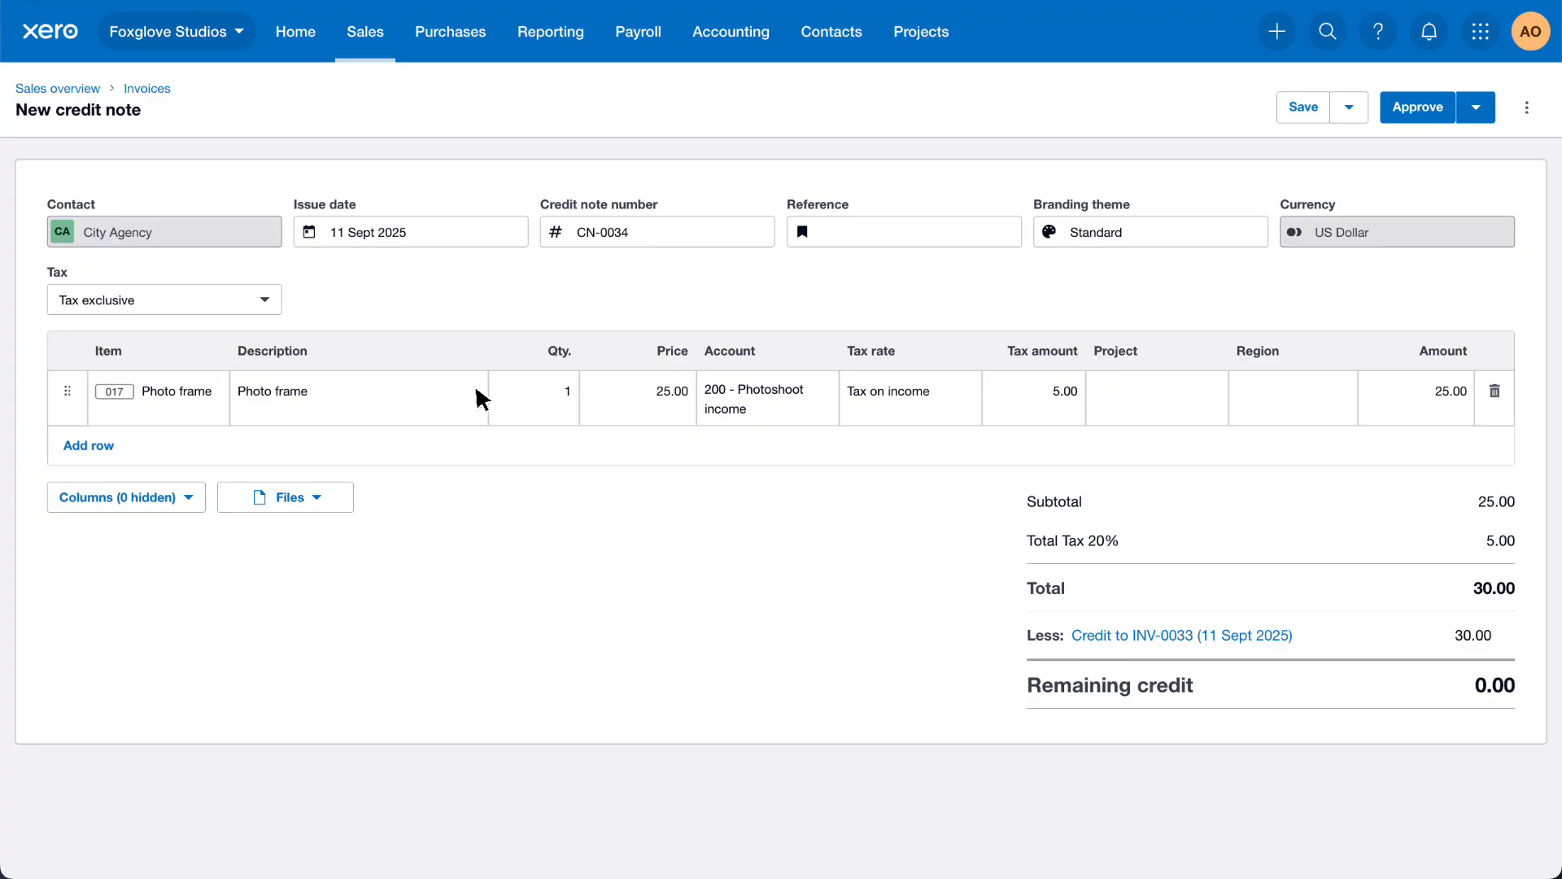
- Append "- credit for slight damage" to the photo frame description, set its price to 10.00, and approve the credit note
type("- credit for slight damage")
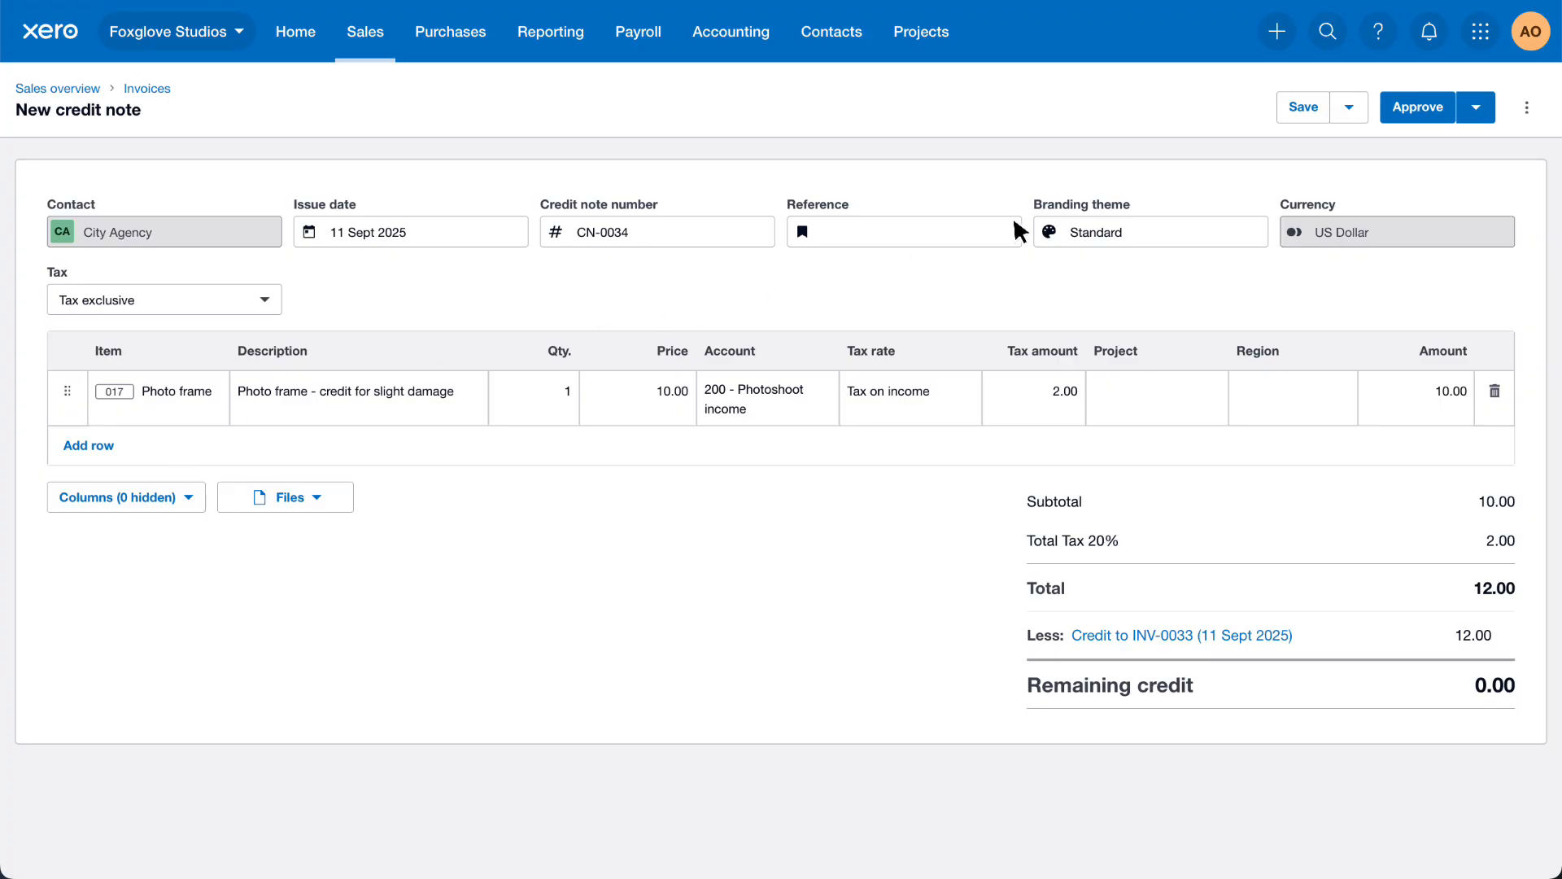
left_click(1451, 108)
scroll(1451, 105, "down", 2)
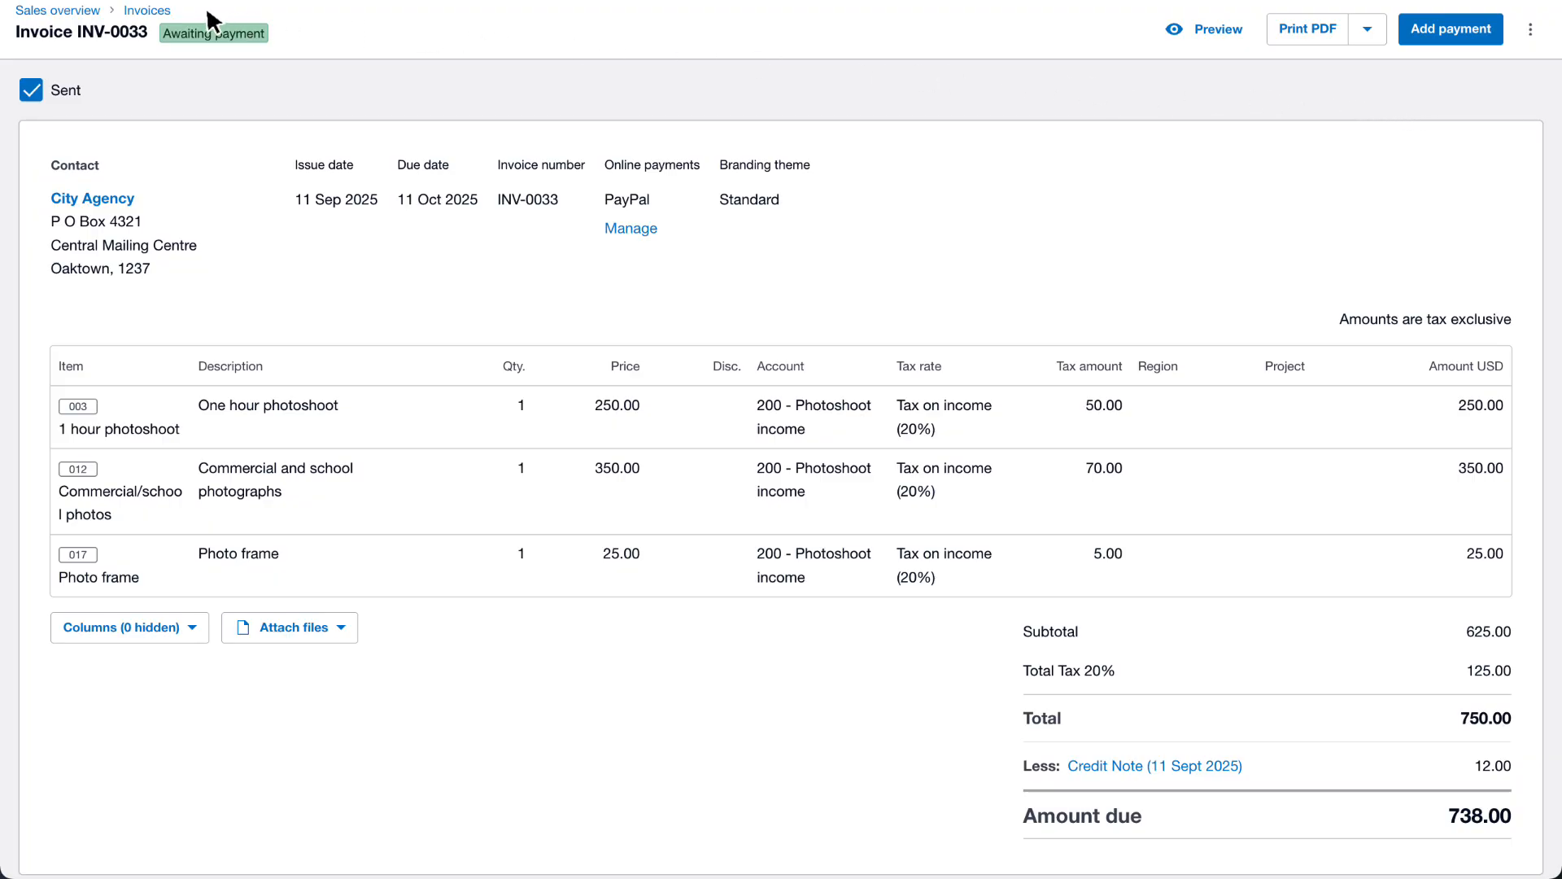
- Start a new standalone credit note from the invoices list with Bank West as the contact
left_click(173, 11)
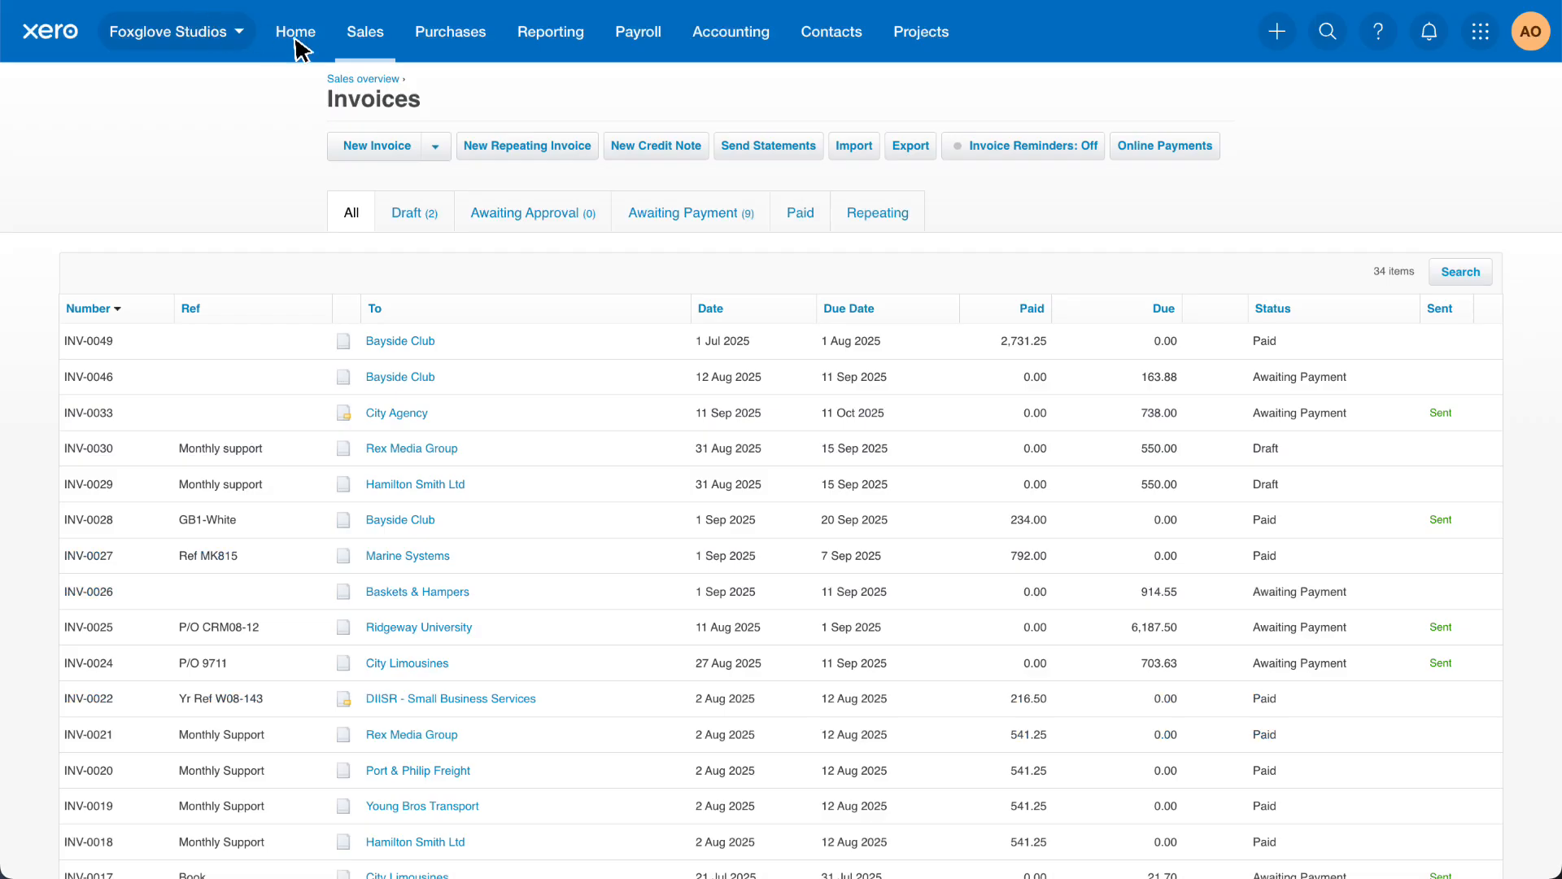
left_click(705, 144)
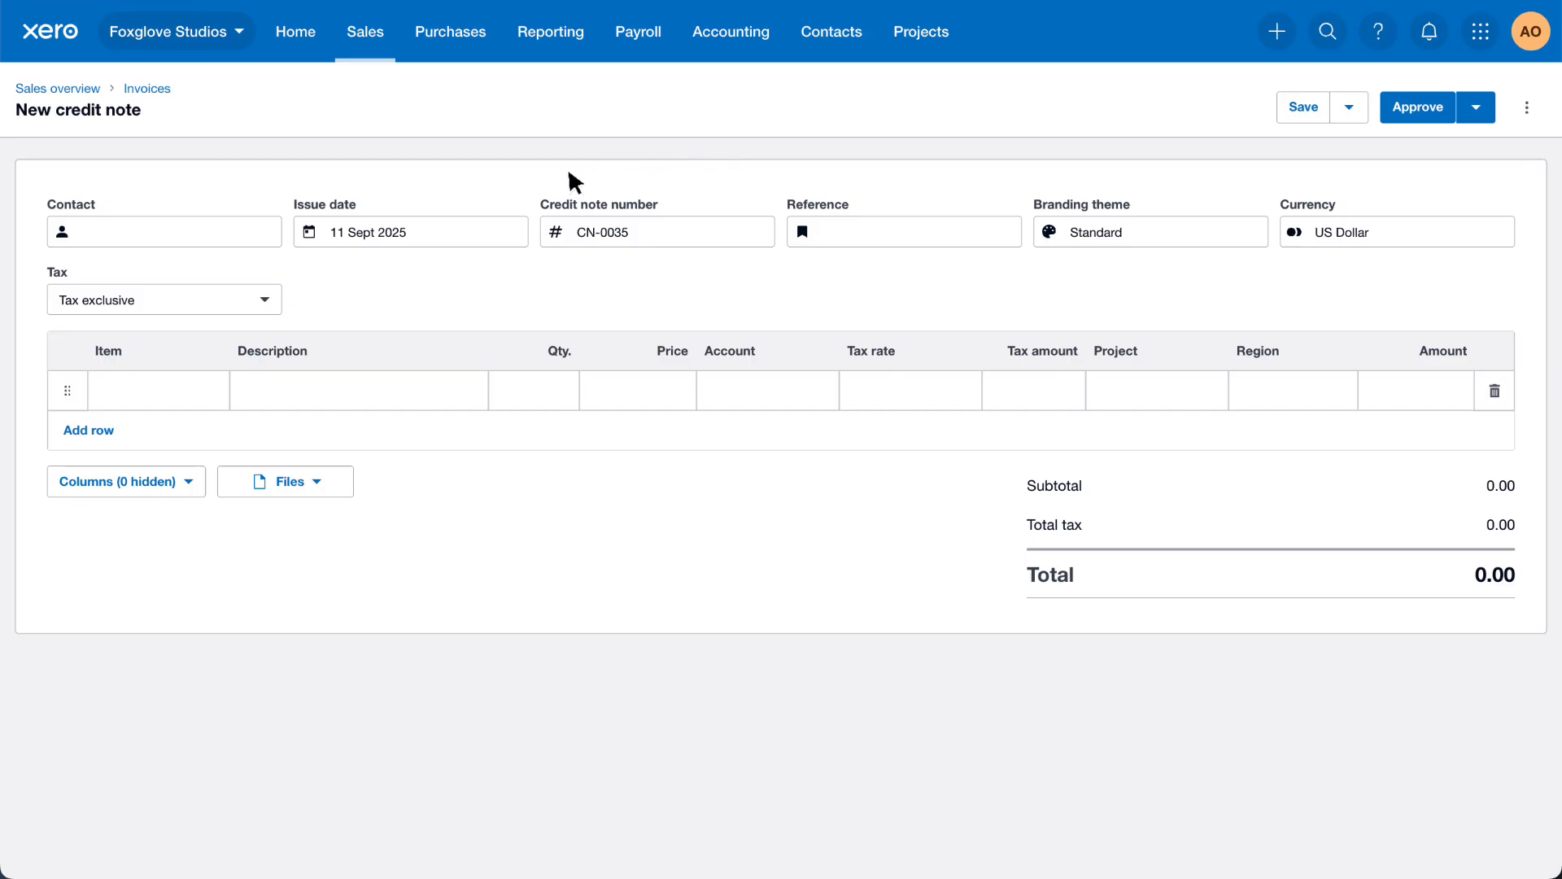
left_click(269, 232)
type("Bank")
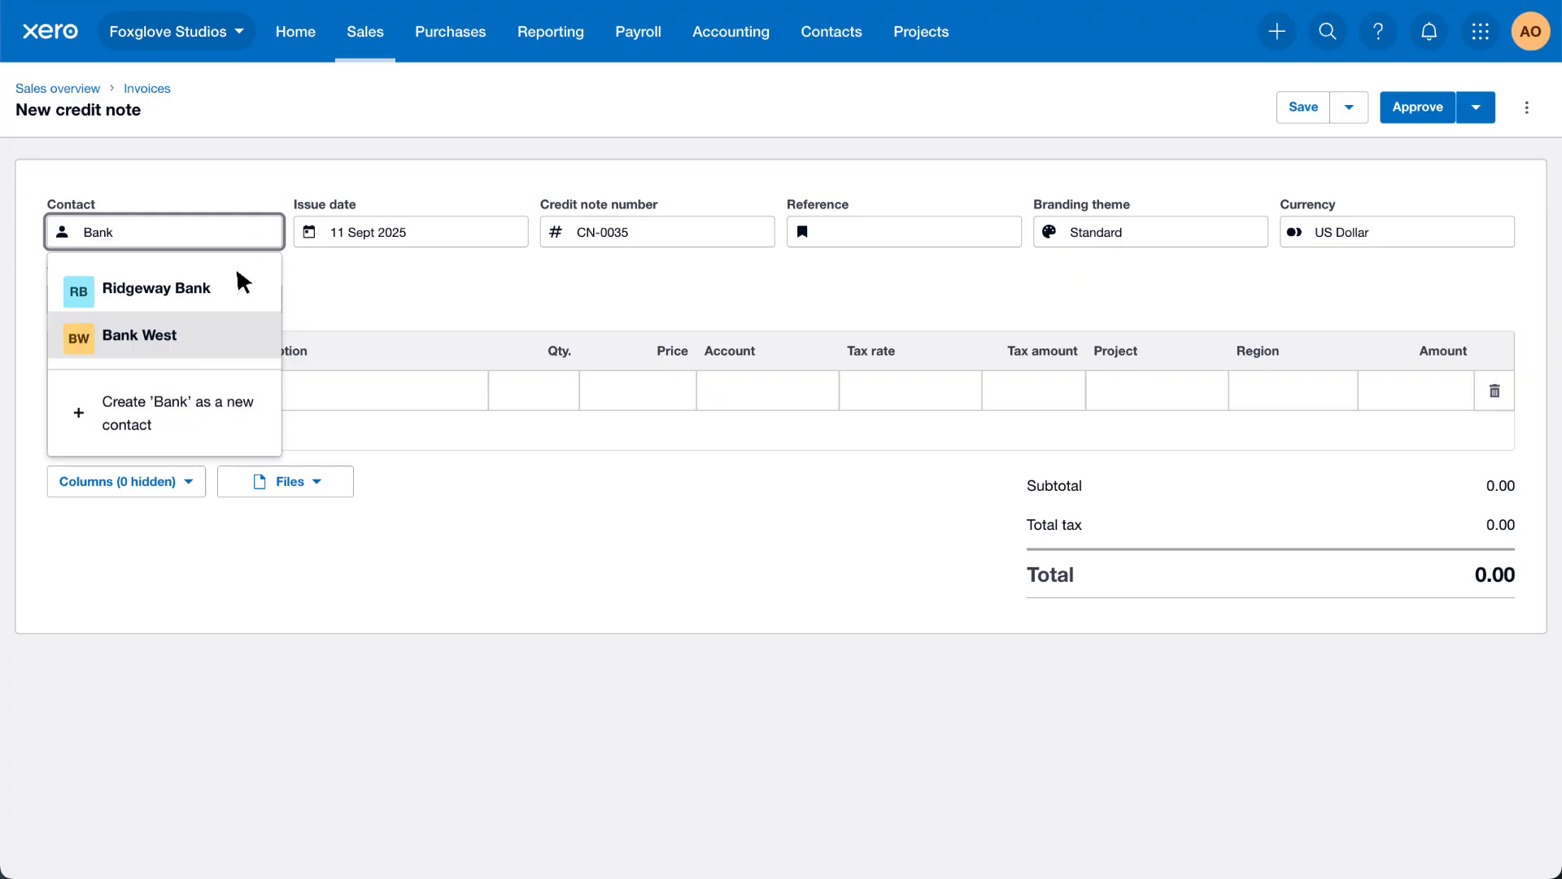
left_click(203, 333)
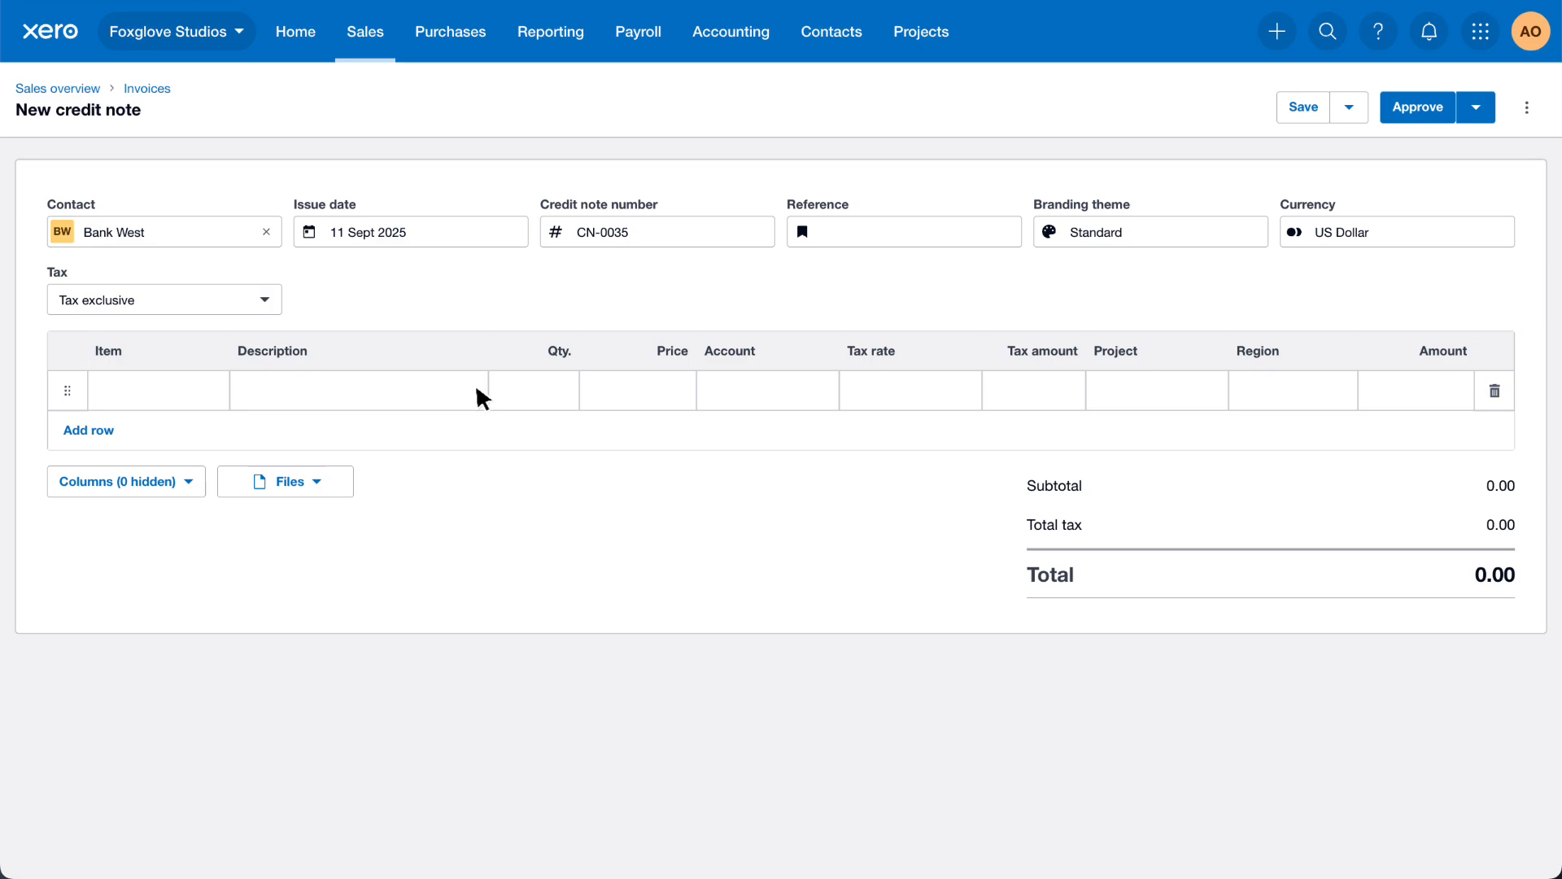
- Add the line "Goodwill gesture for low quality service", quantity 1, price 50.00, account 200 - Photoshoot income, and approve the credit note
type("Goodwill gesture for low quality service")
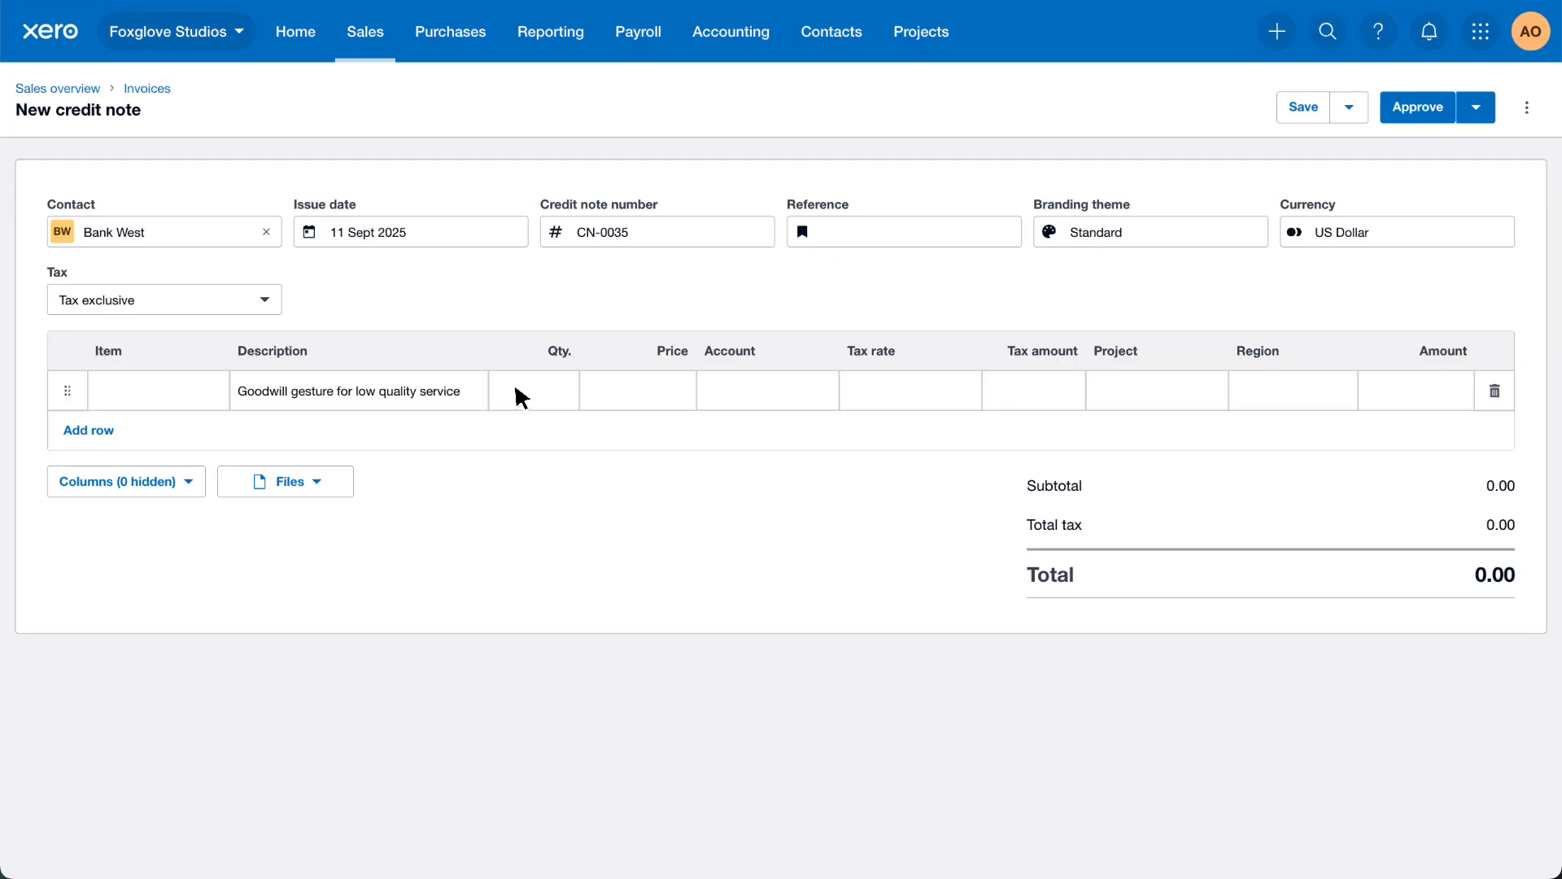
left_click(515, 388)
left_click(639, 402)
type("50")
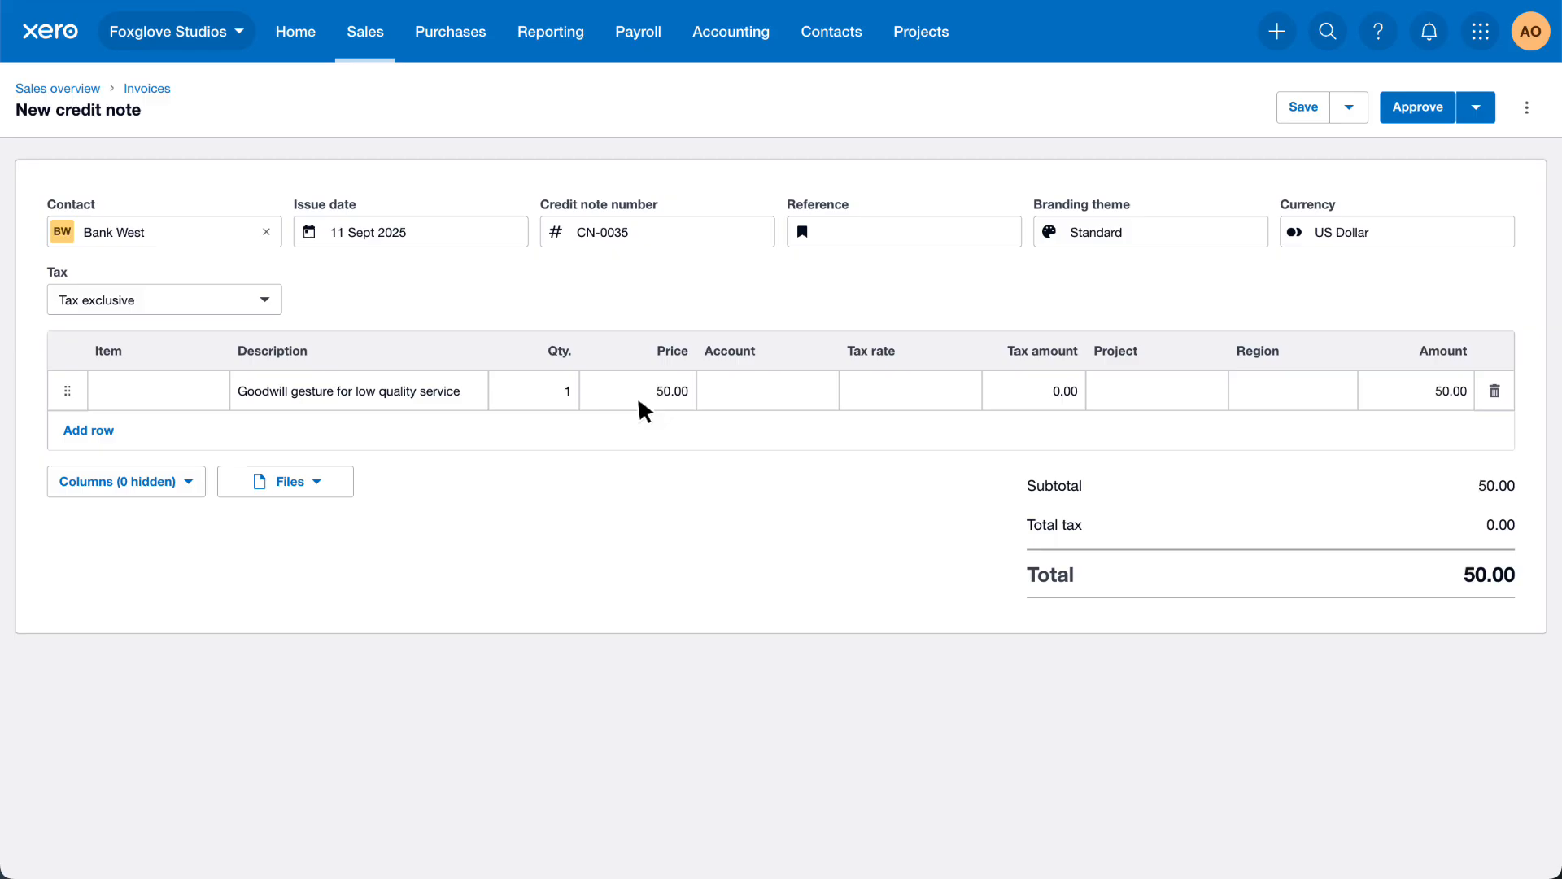
left_click(820, 411)
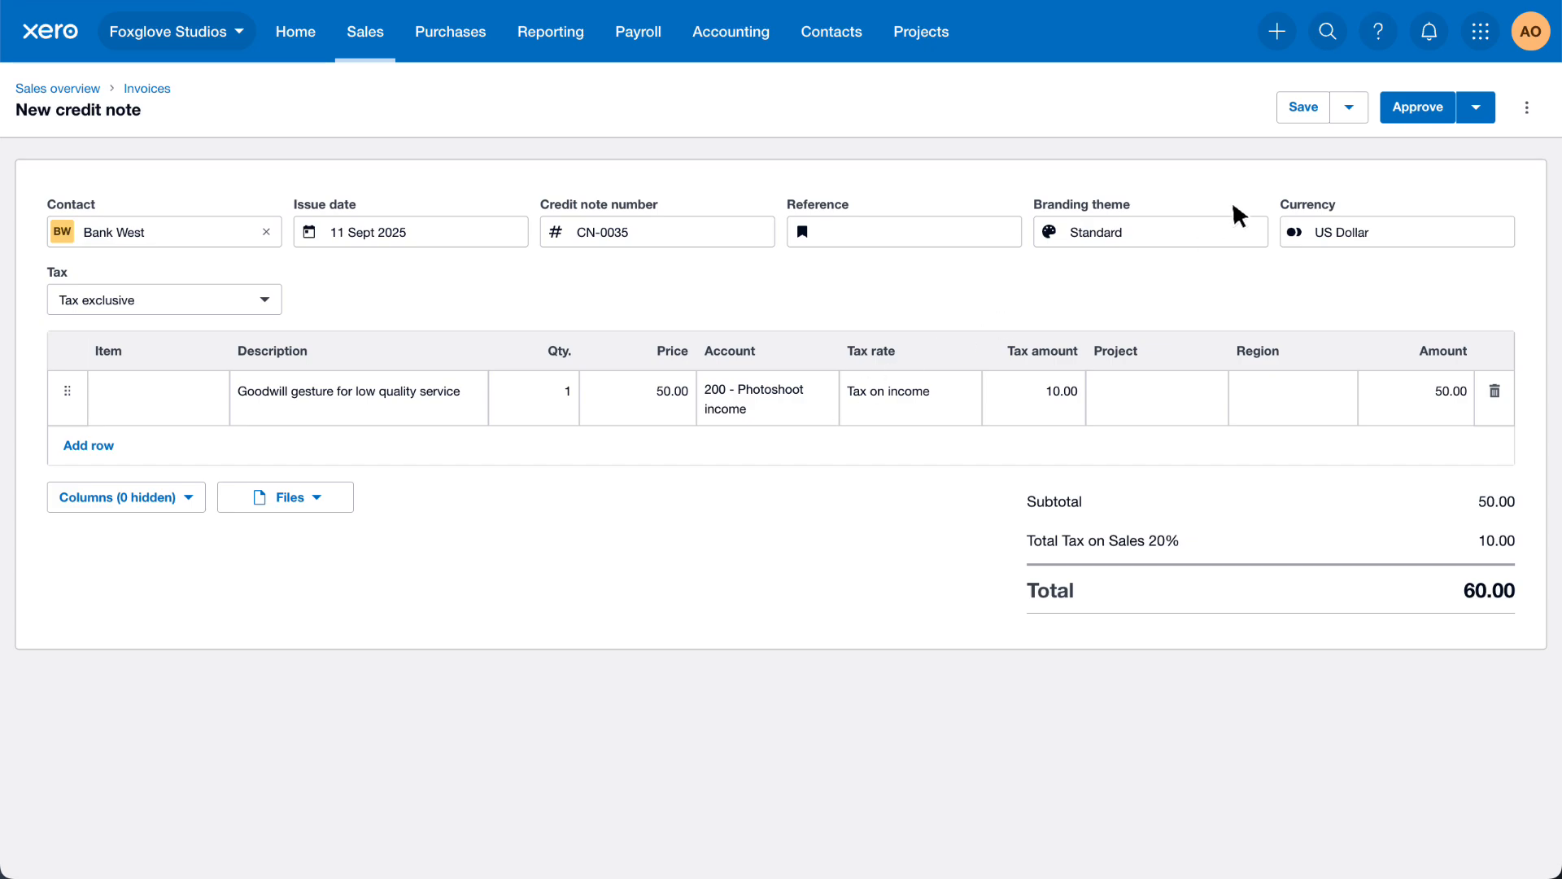
left_click(1450, 105)
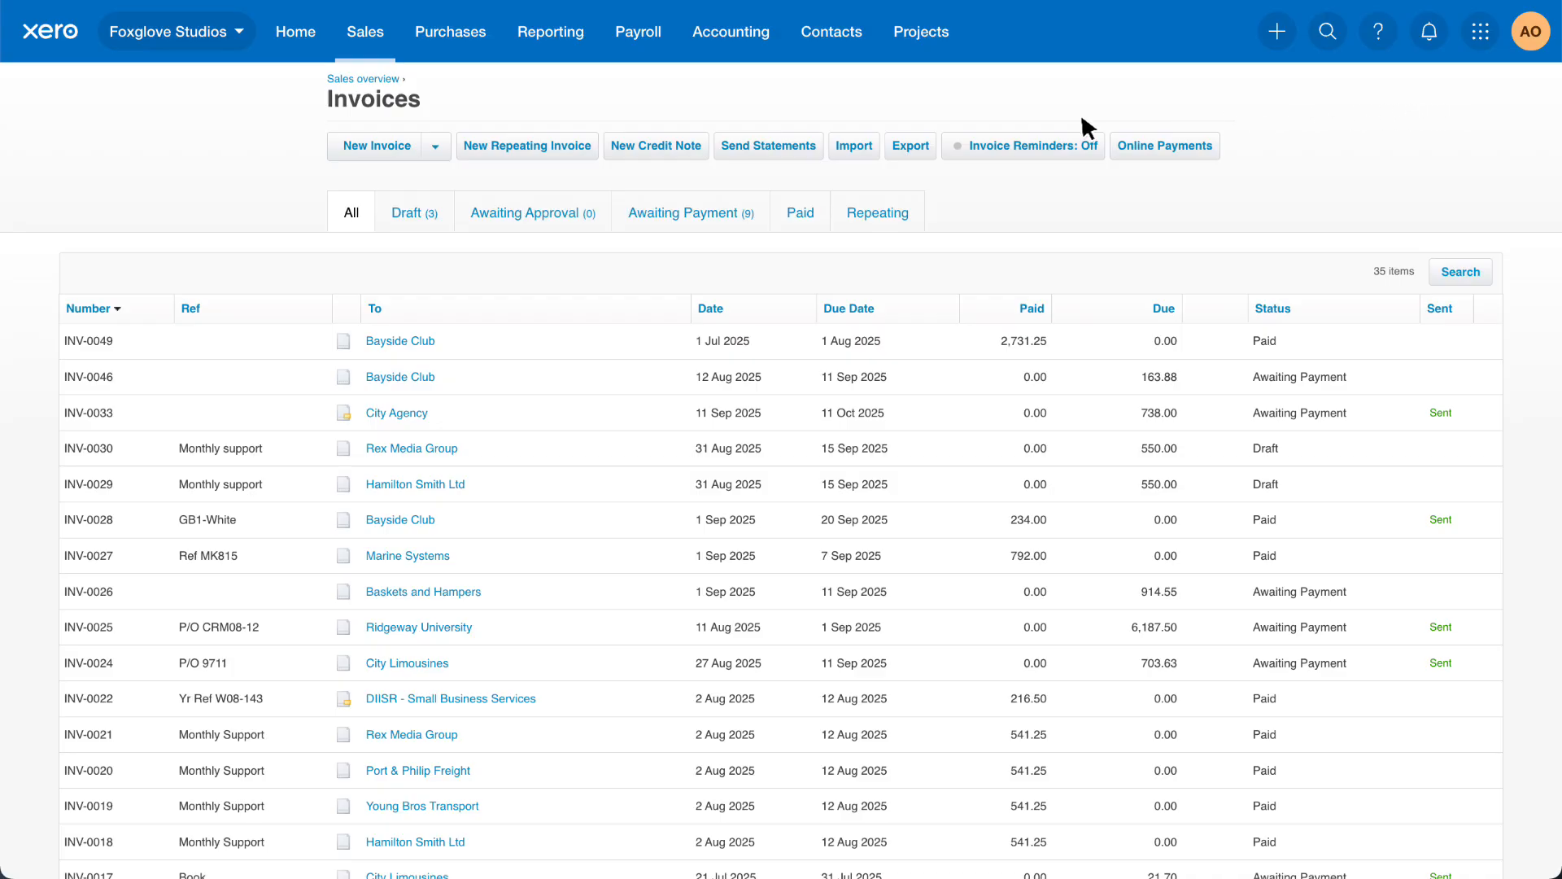
- Create a new Bank West invoice due 31 Oct 2025 for one 1/2 day shoot at 750.00
left_click(417, 147)
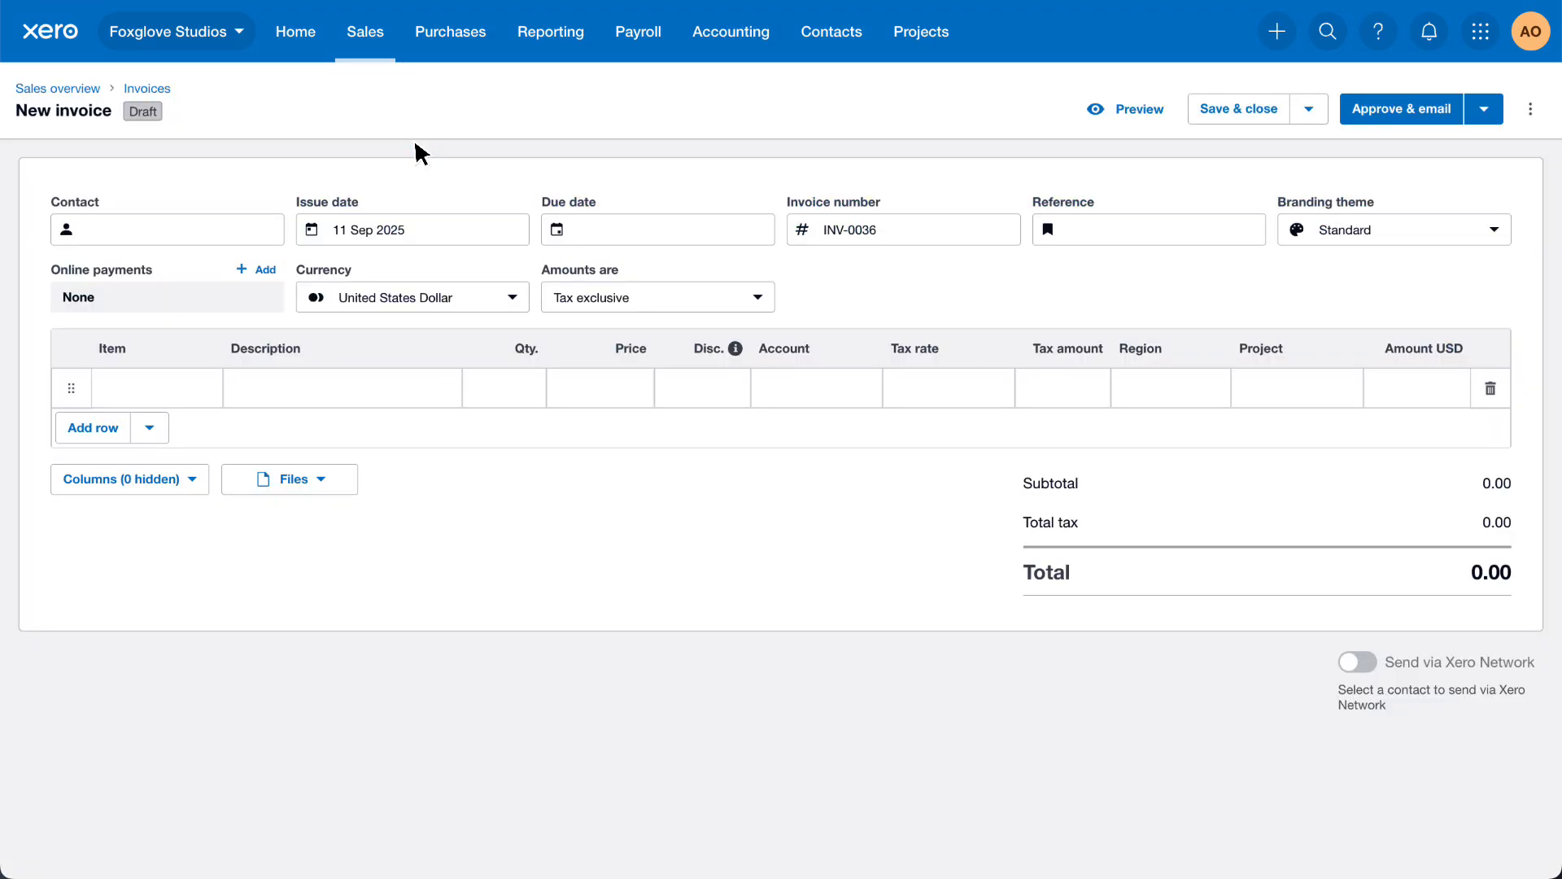
left_click(273, 234)
type("Bank")
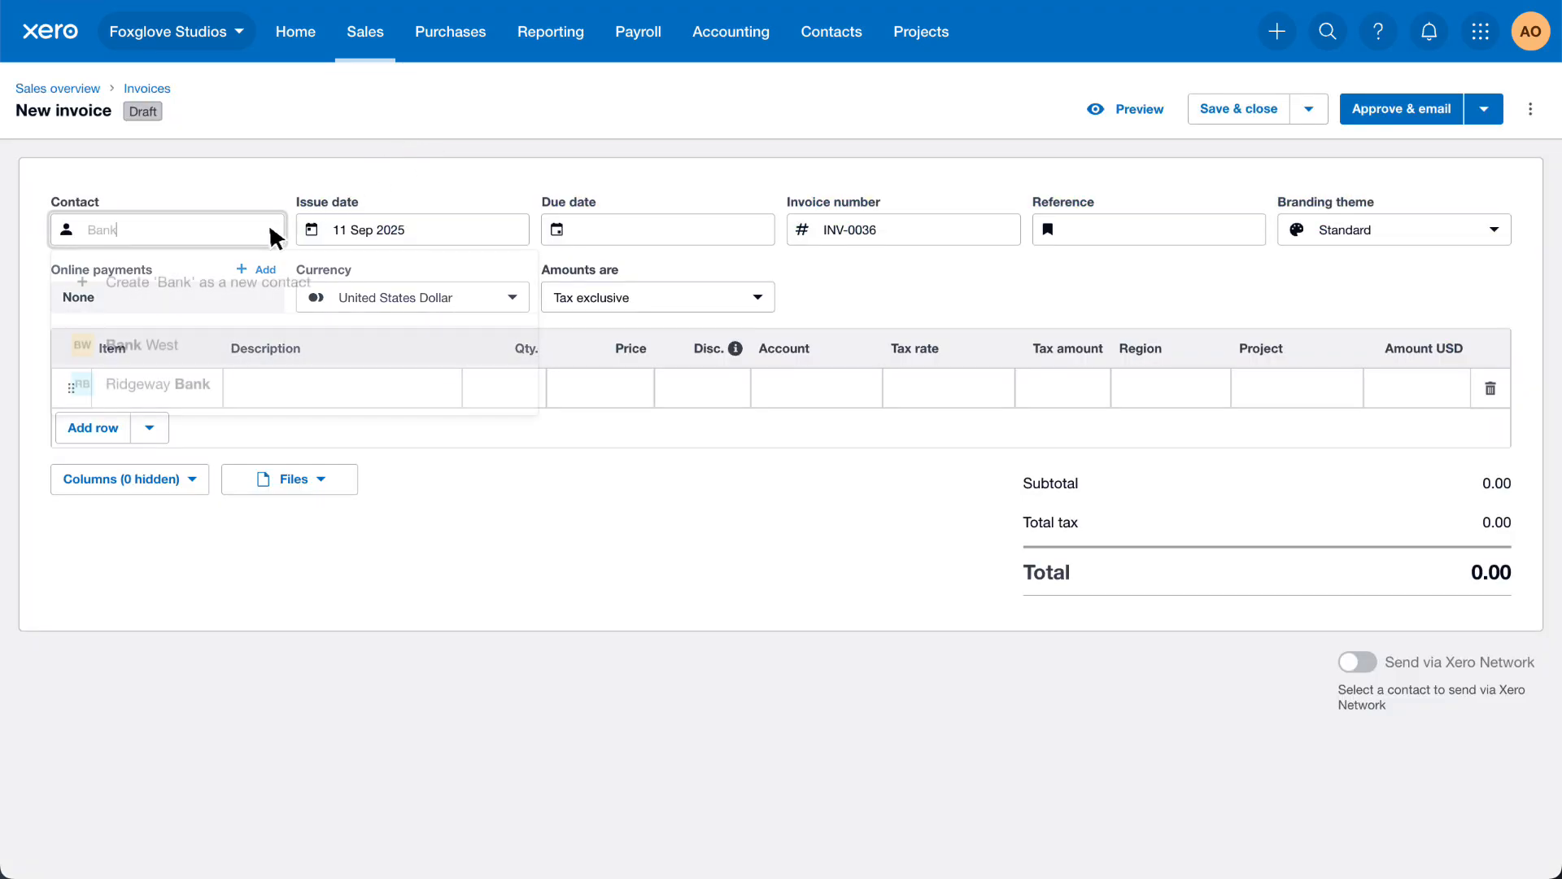
left_click(240, 343)
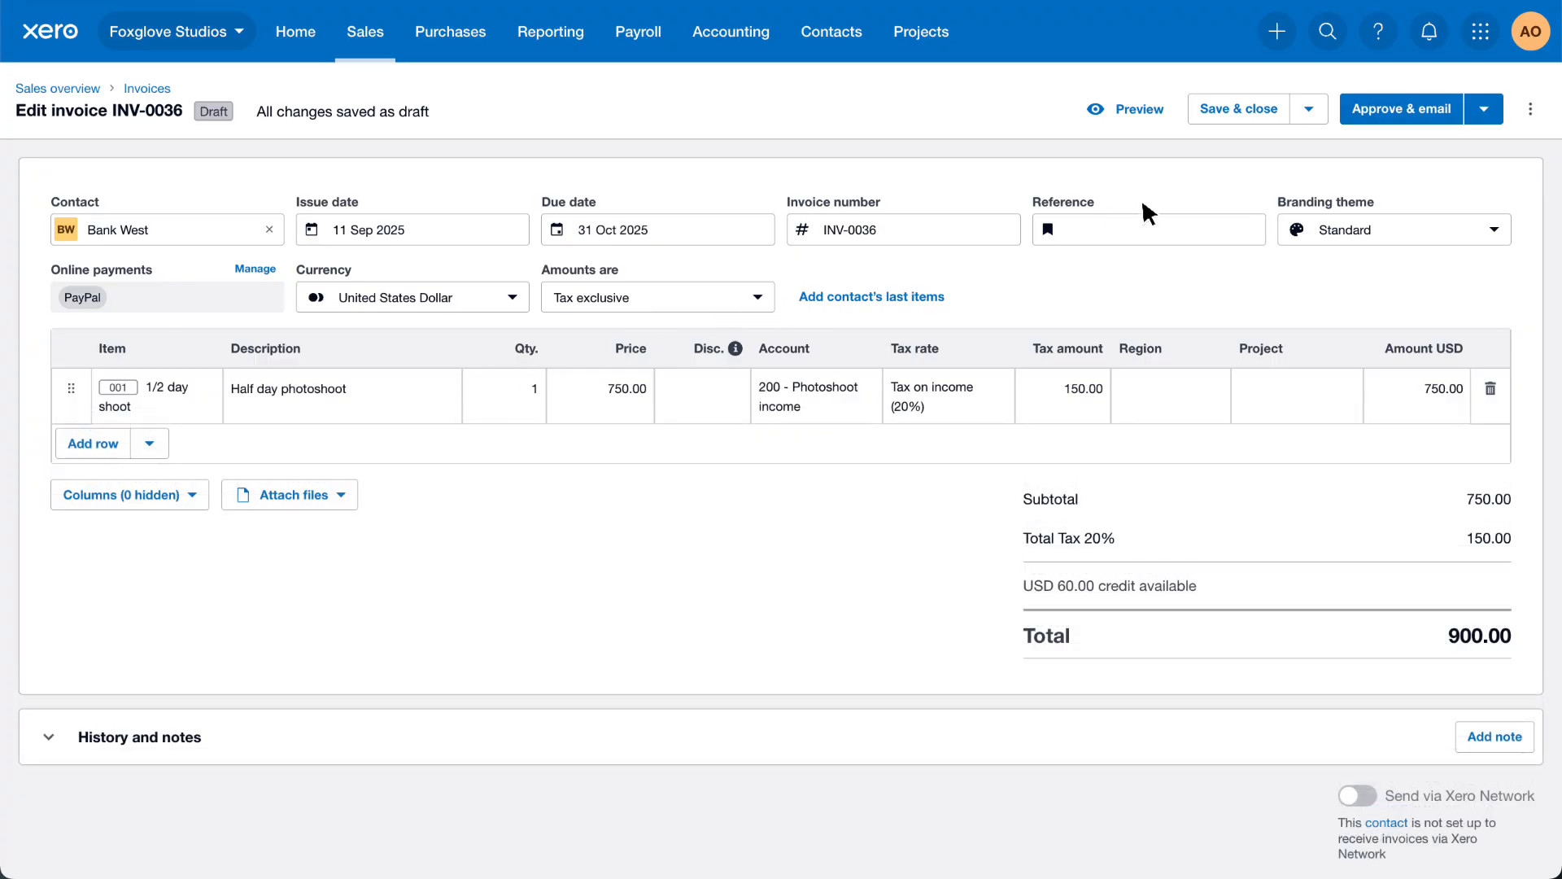
- Approve the Bank West invoice and apply the 60.00 credit from CN-0035 to it
left_click(1486, 114)
left_click(1334, 159)
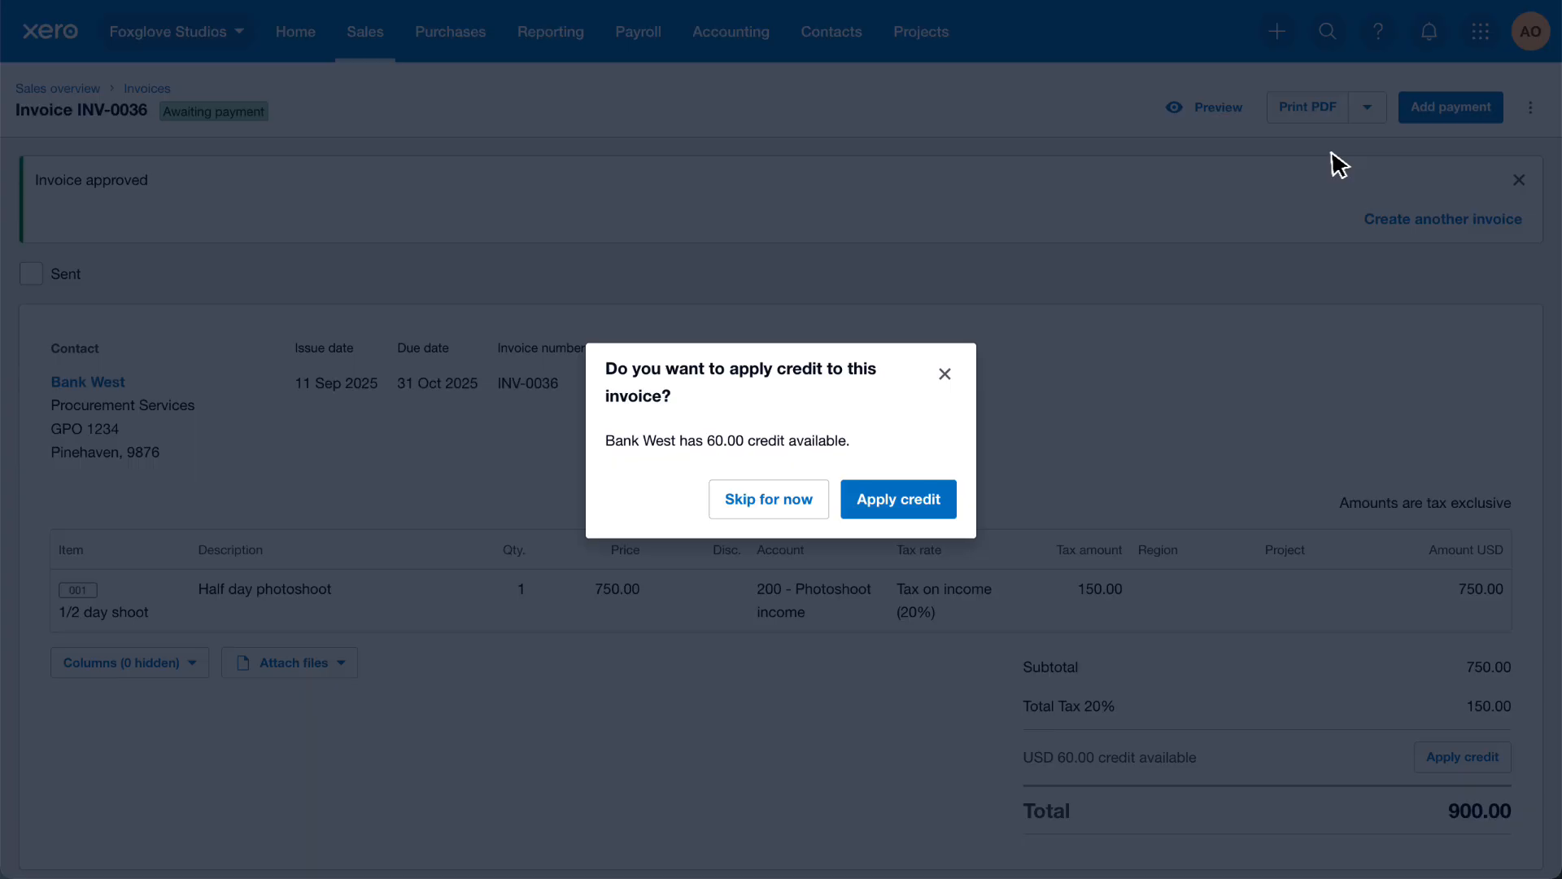
left_click(950, 501)
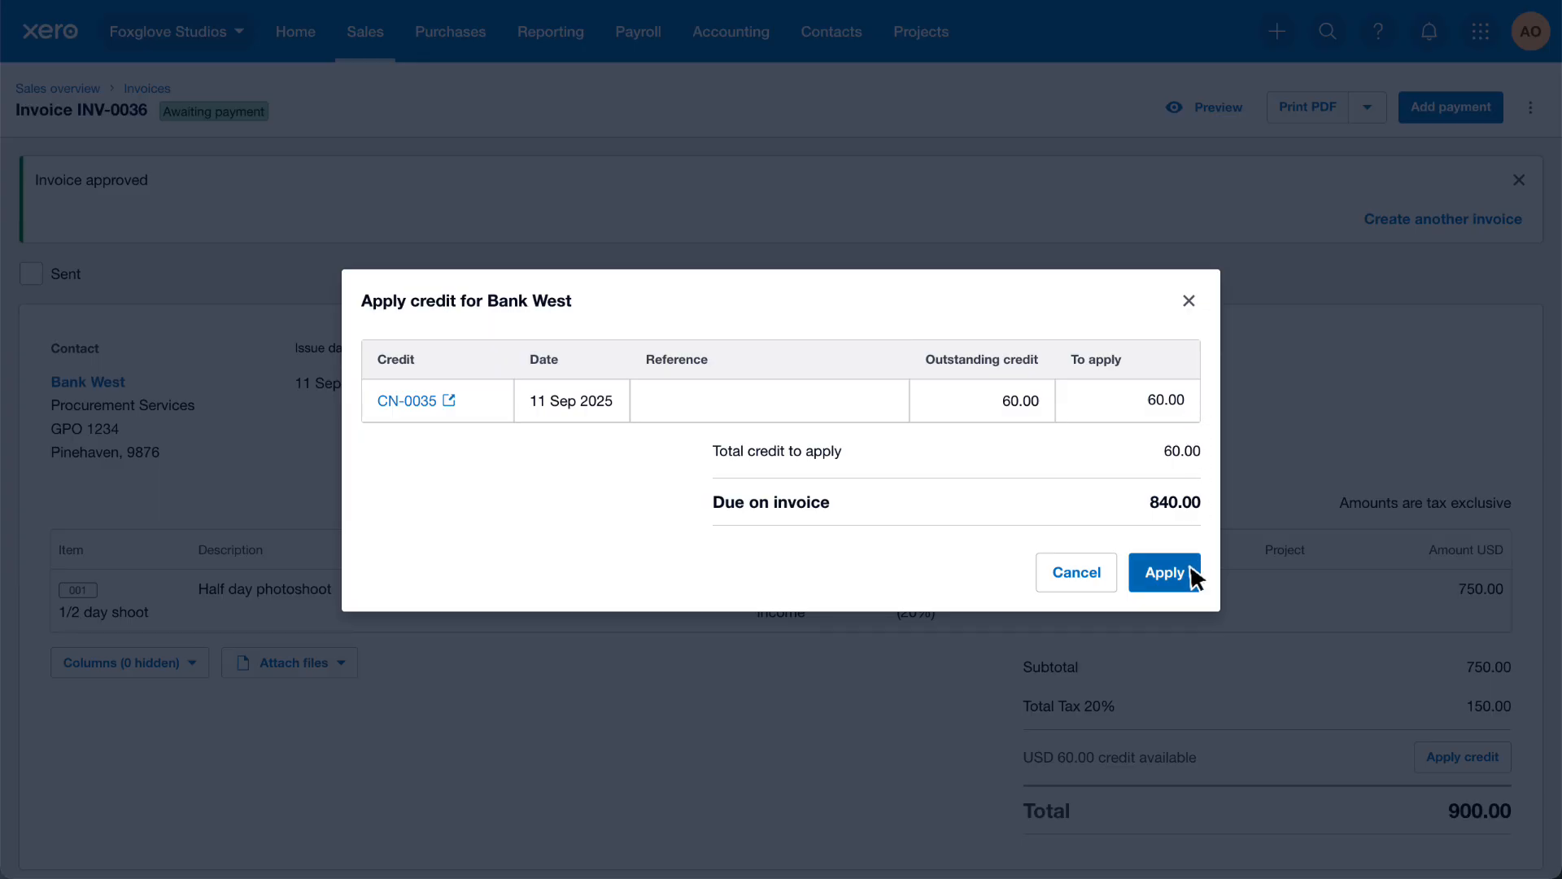
left_click(1164, 572)
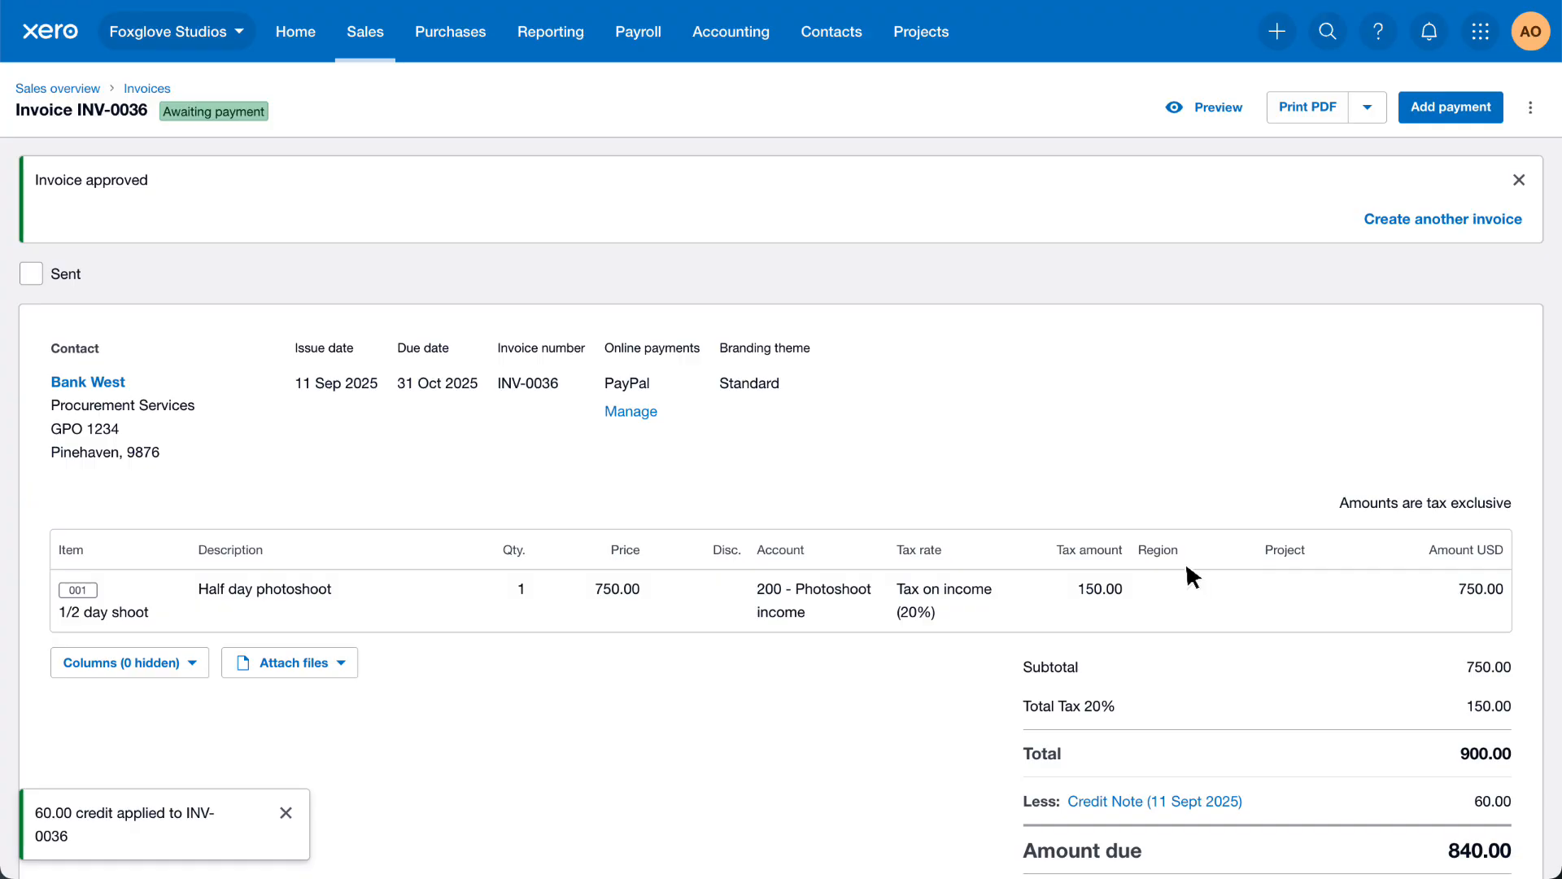
- Return to the invoices list and open Bank West's credit note CN-0066 among the items awaiting payment
left_click(167, 89)
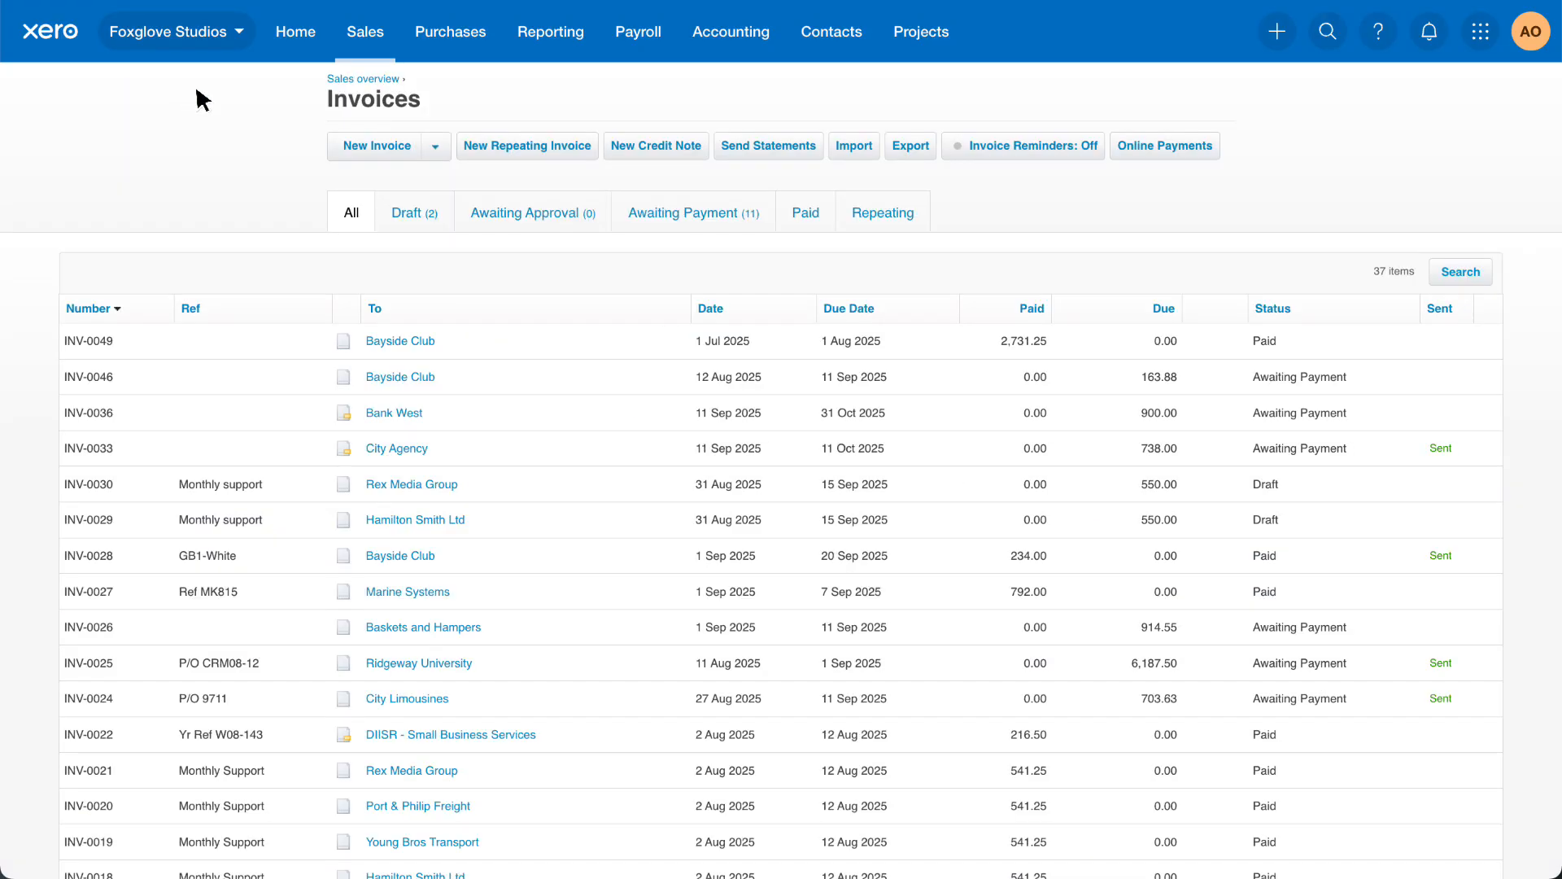
left_click(765, 215)
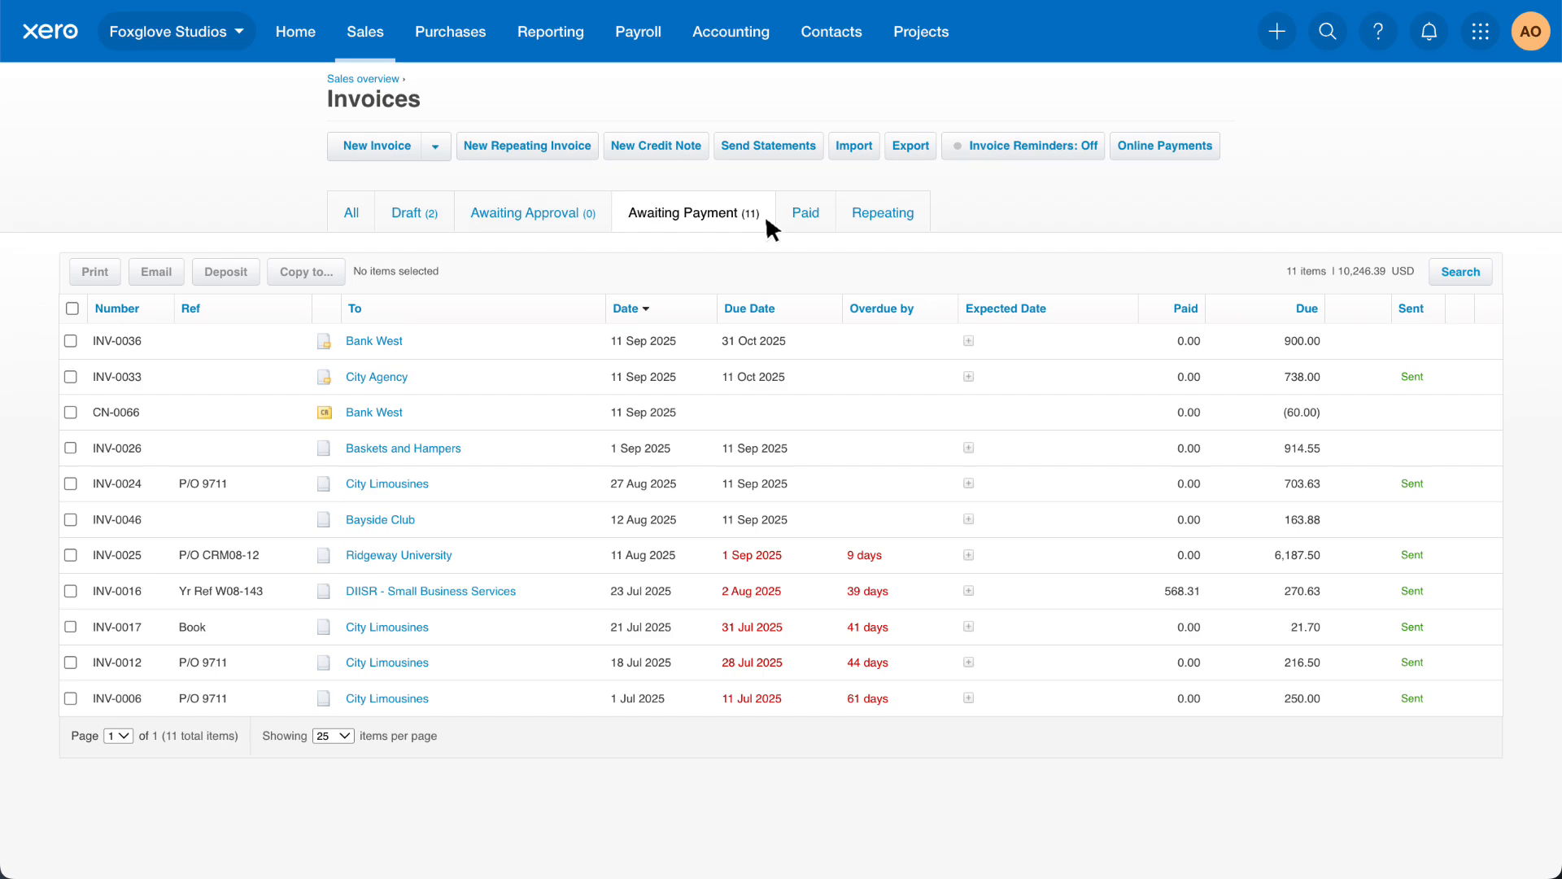
left_click(154, 413)
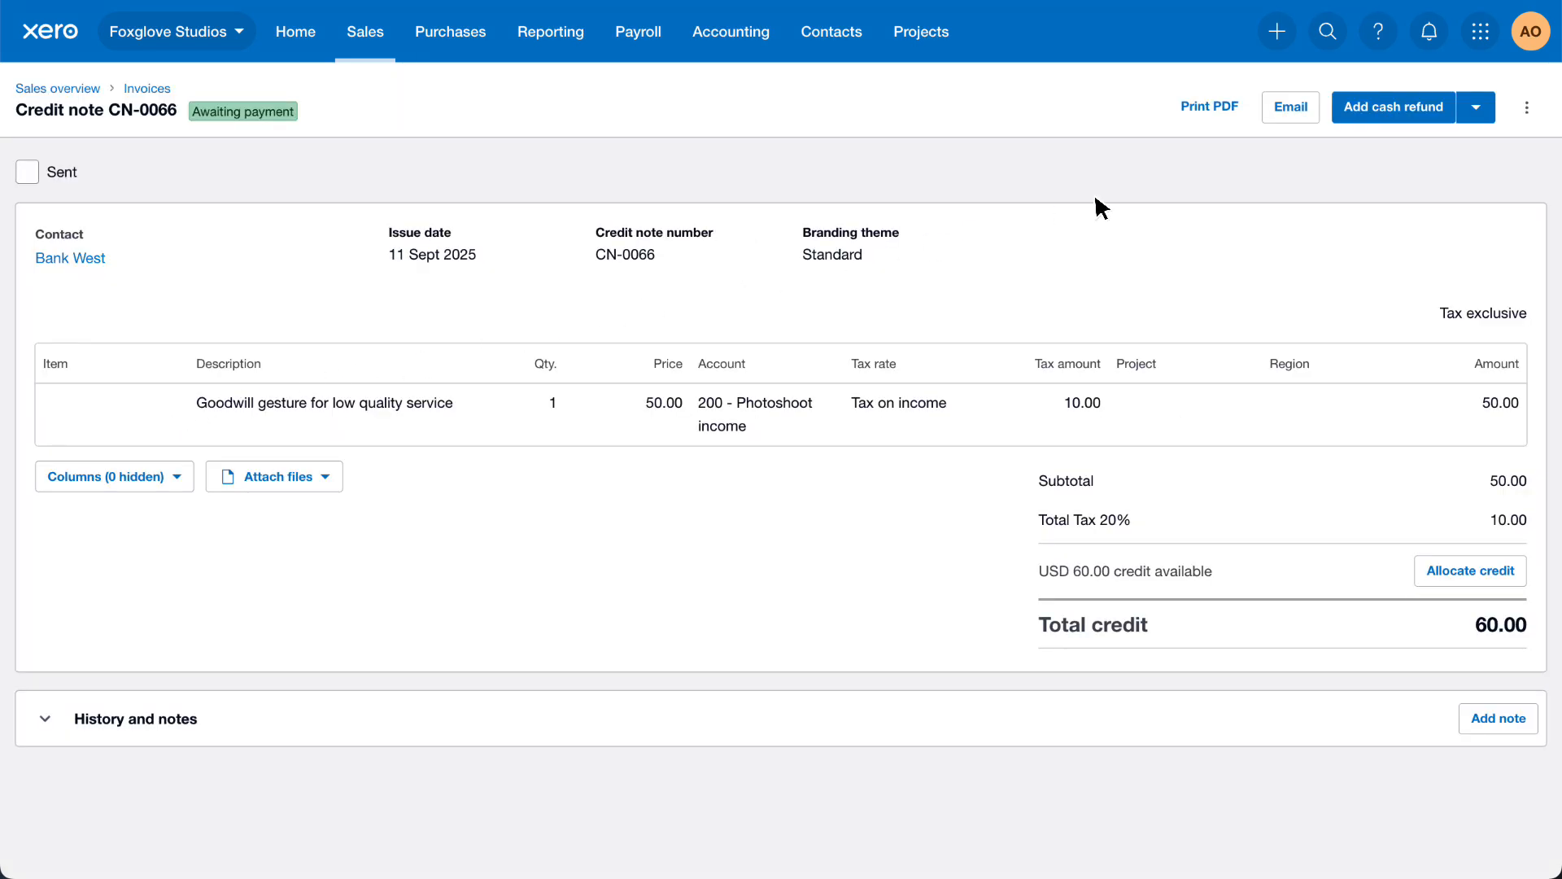
- Allocate 60.00 of this credit note to invoice INV-0036 and open the credited invoice
left_click(1477, 109)
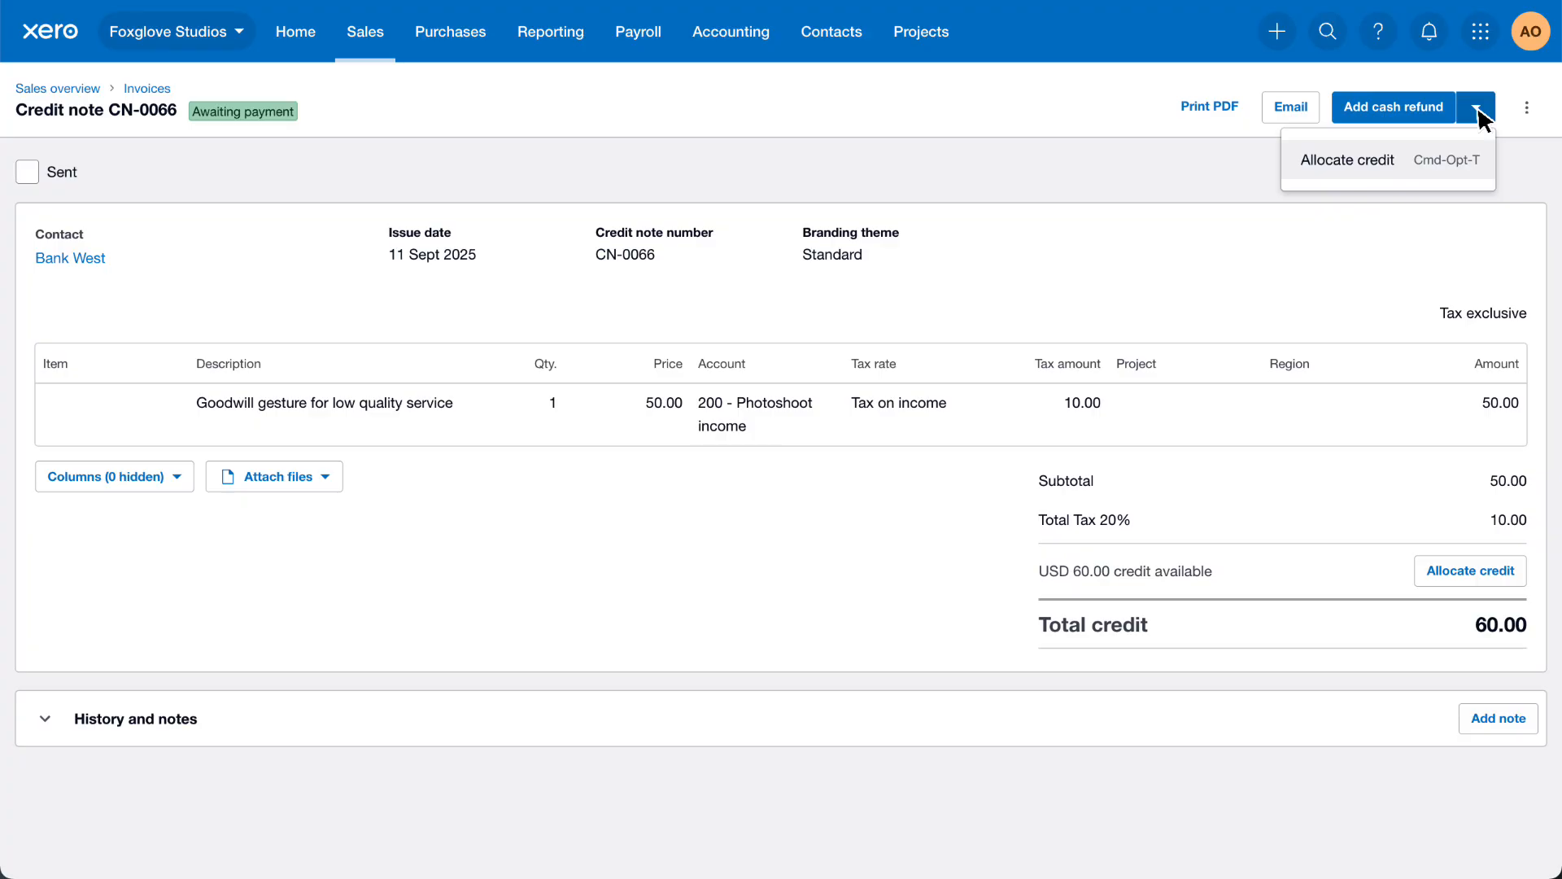
left_click(1408, 168)
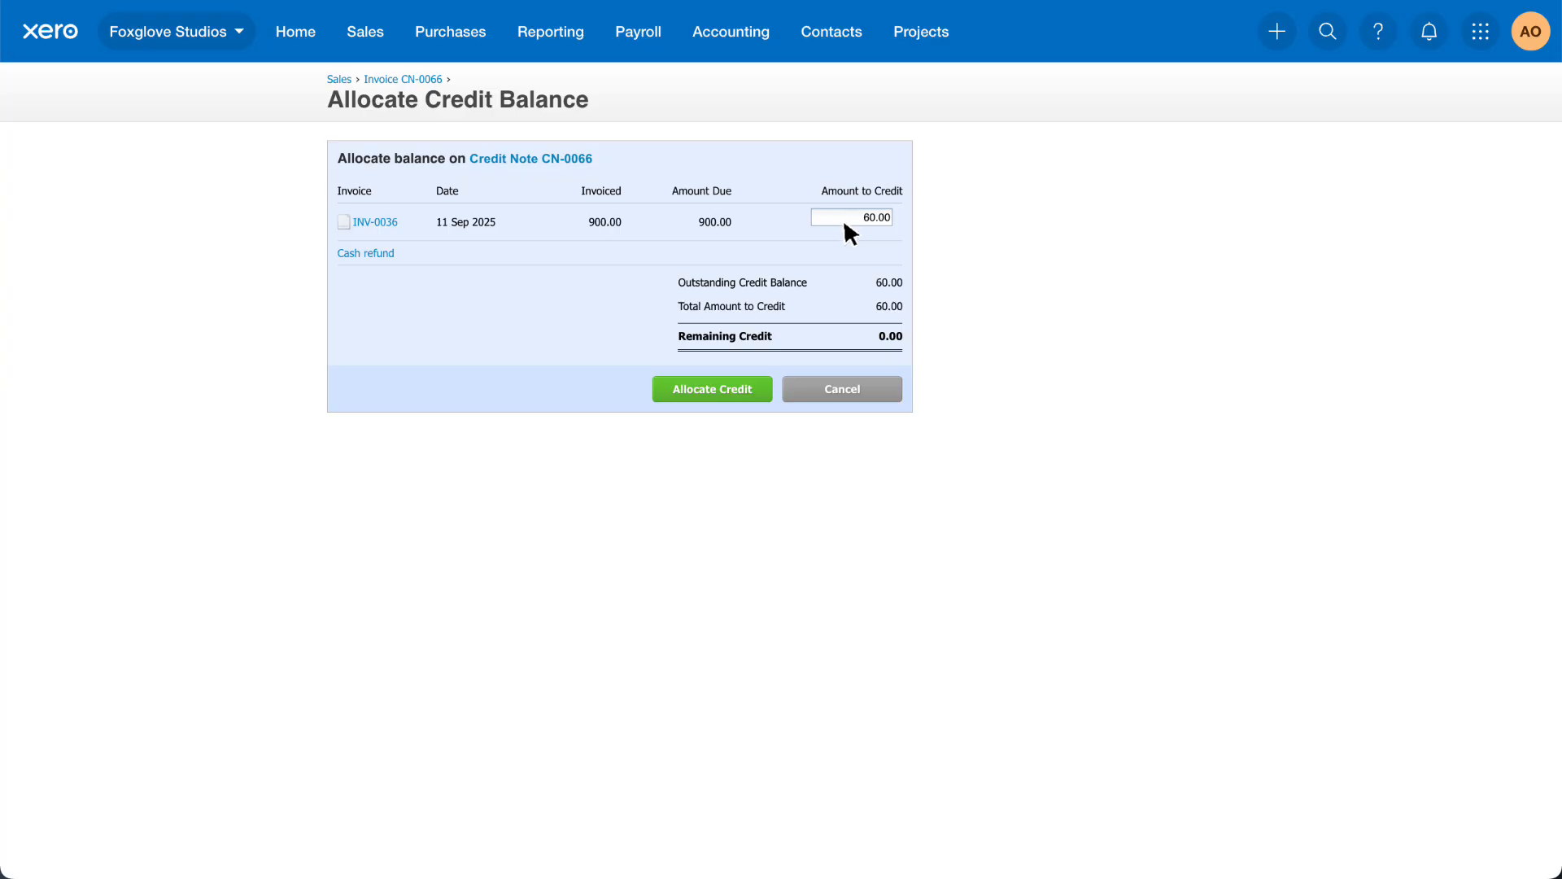
left_click(762, 392)
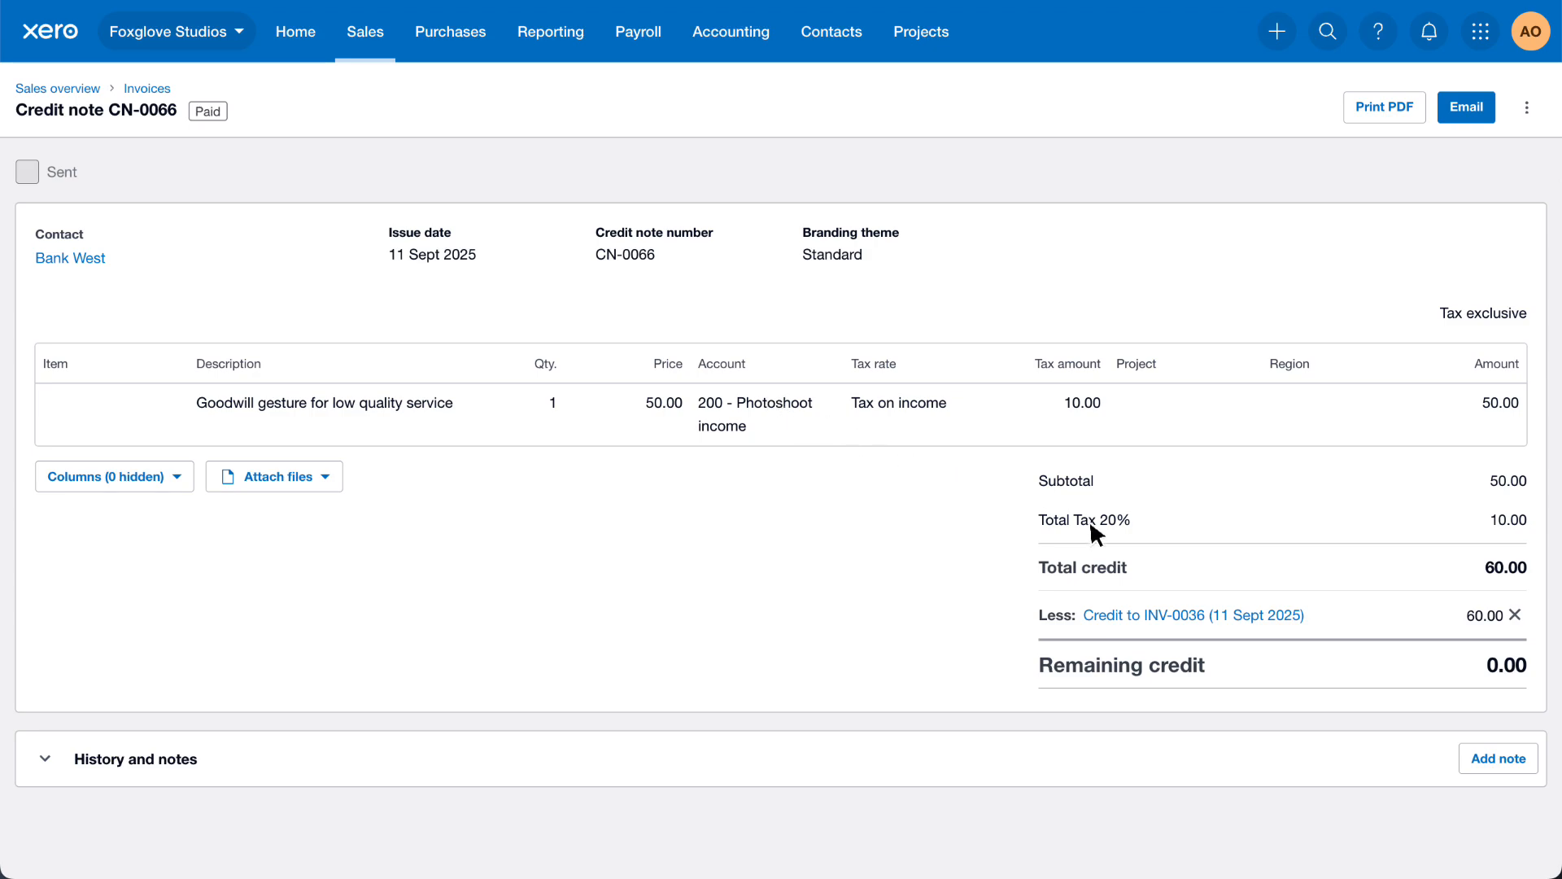
left_click(1299, 616)
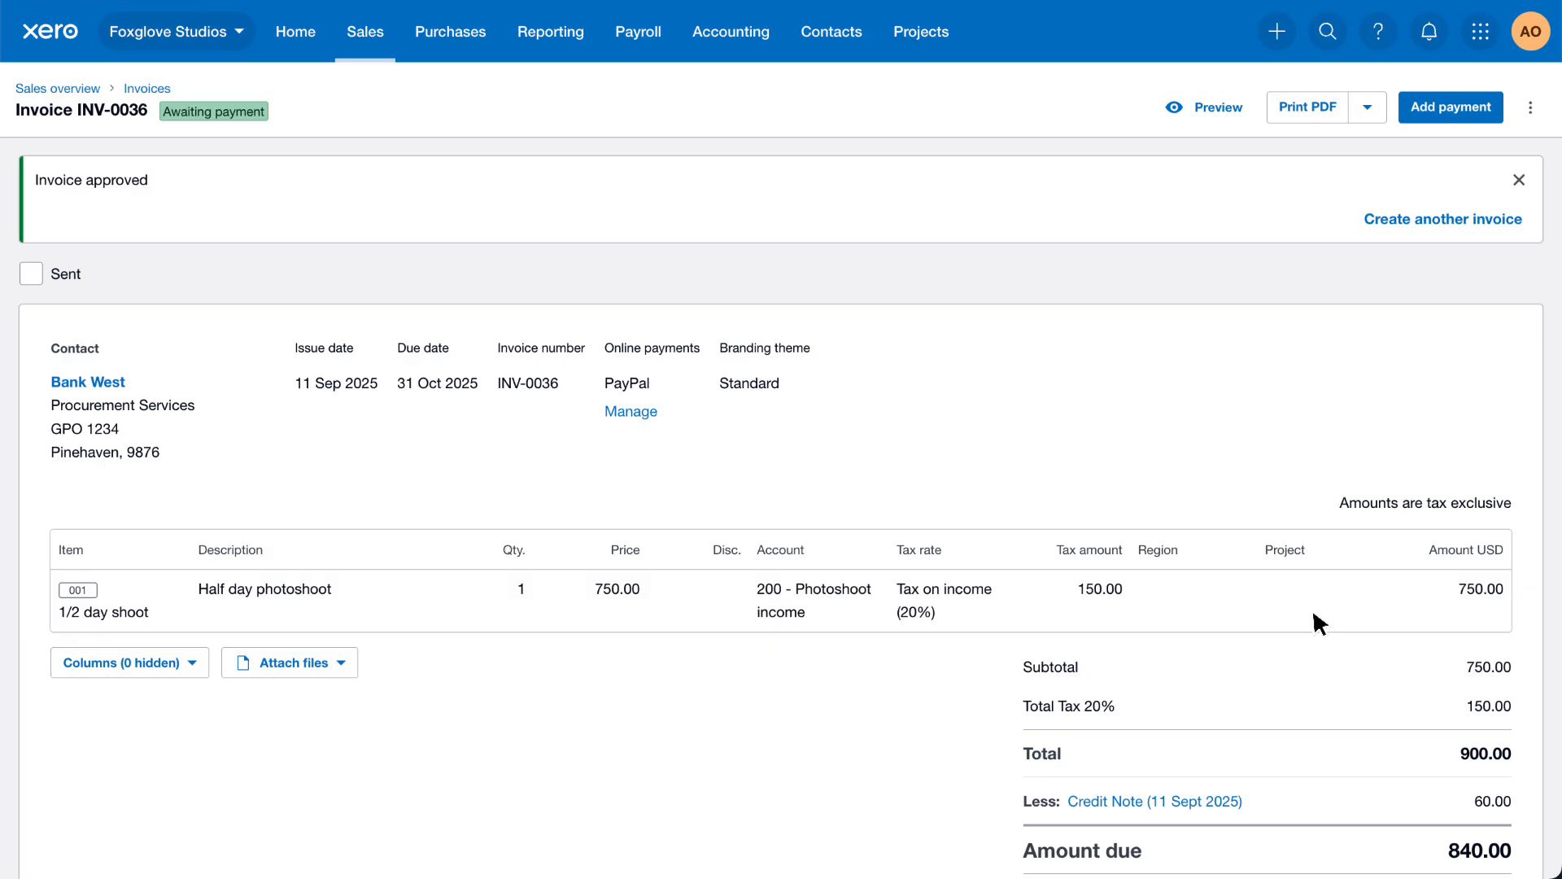